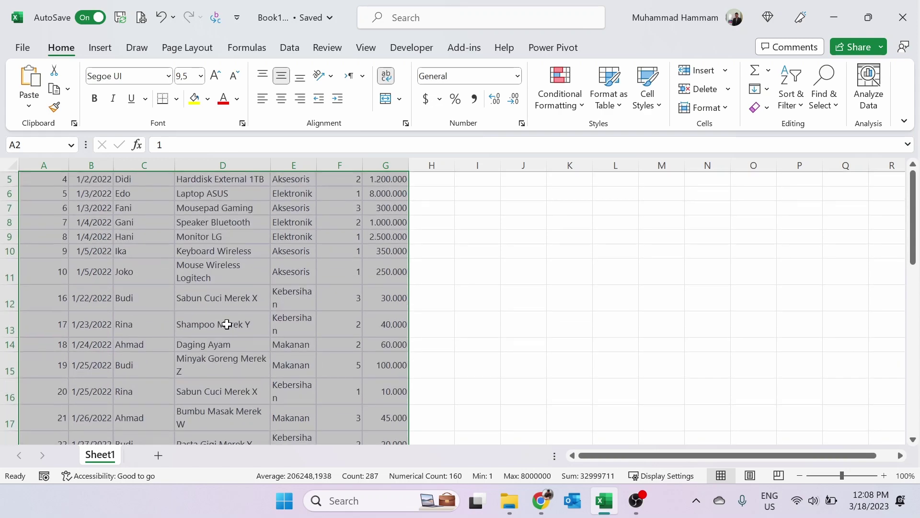
# Turn on filtering for the header row of the selected sales table.
pyautogui.scroll(4, 226, 324)
pyautogui.scroll(4, 227, 324)
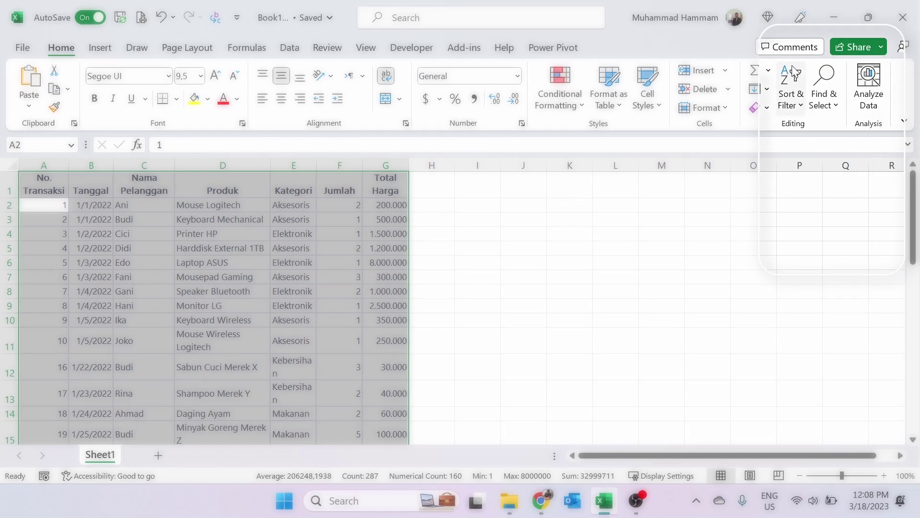
pyautogui.click(791, 93)
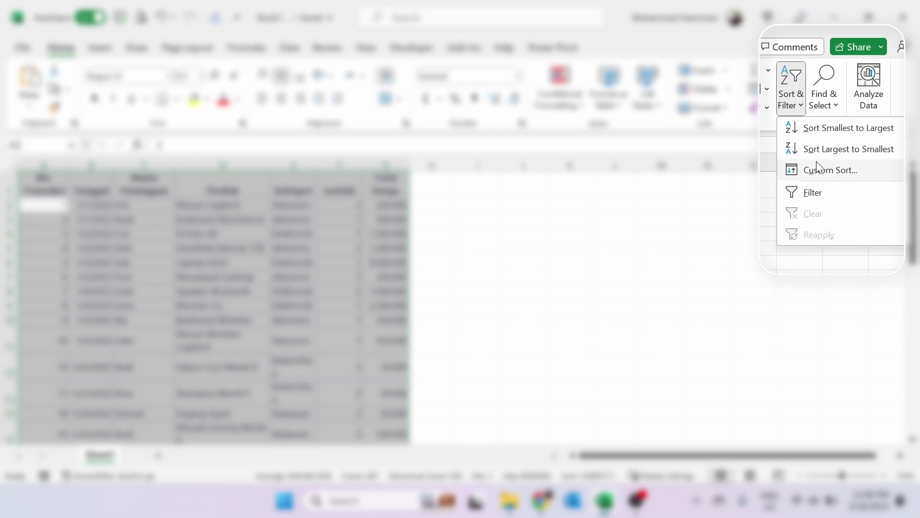
pyautogui.click(819, 191)
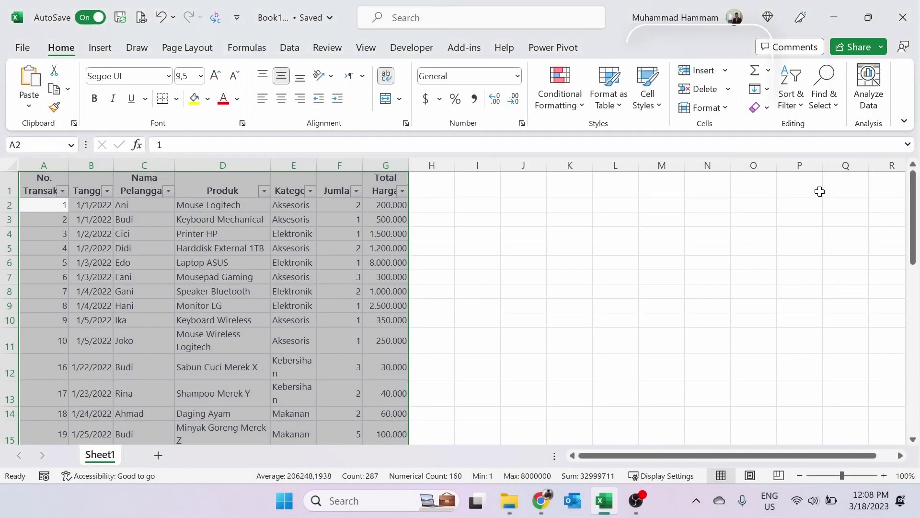
pyautogui.click(348, 209)
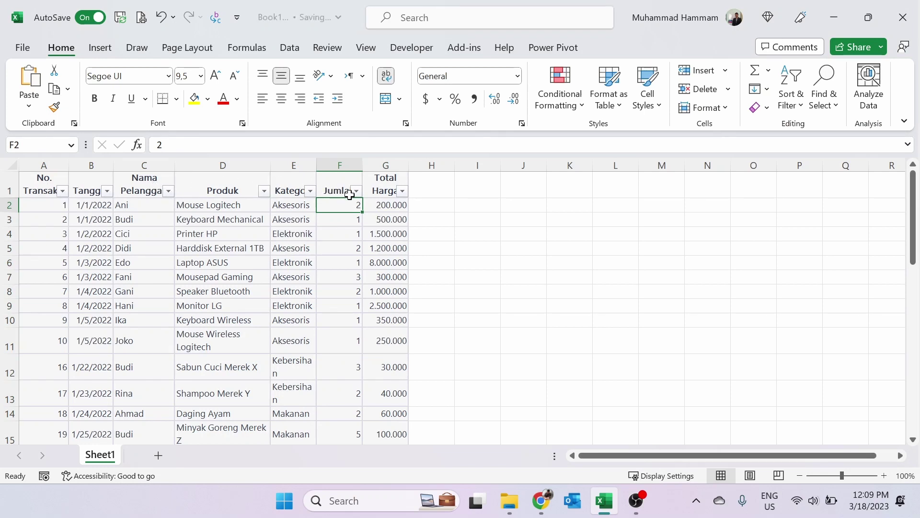
# Filter the No. Transaksi column to show only transaction 3.
pyautogui.click(62, 191)
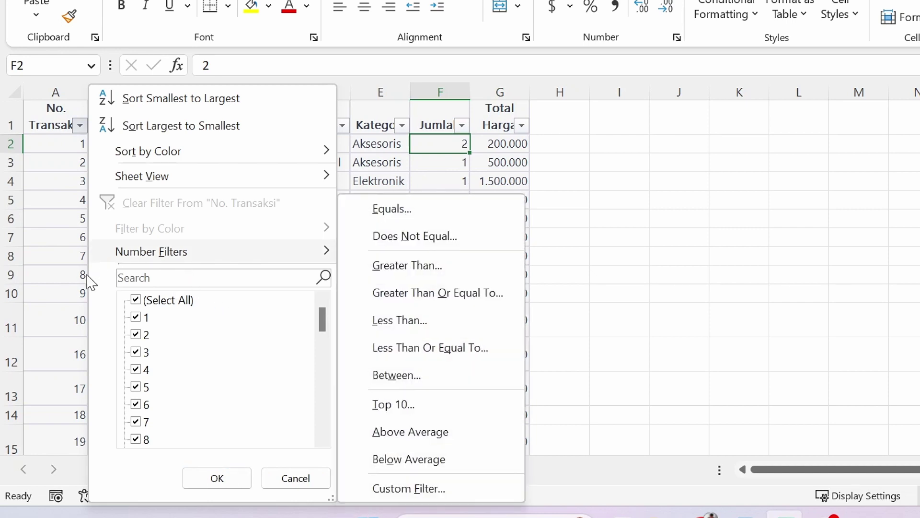
pyautogui.moveTo(177, 256)
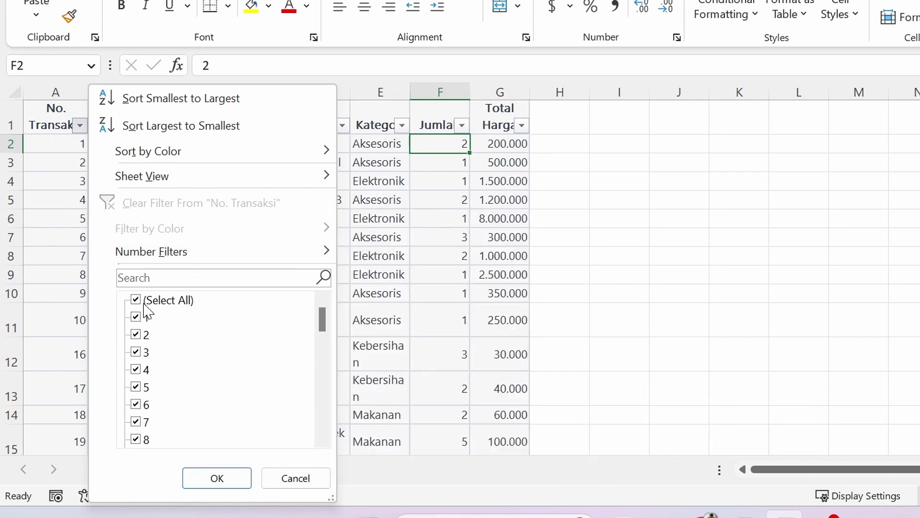
pyautogui.scroll(-3, 187, 345)
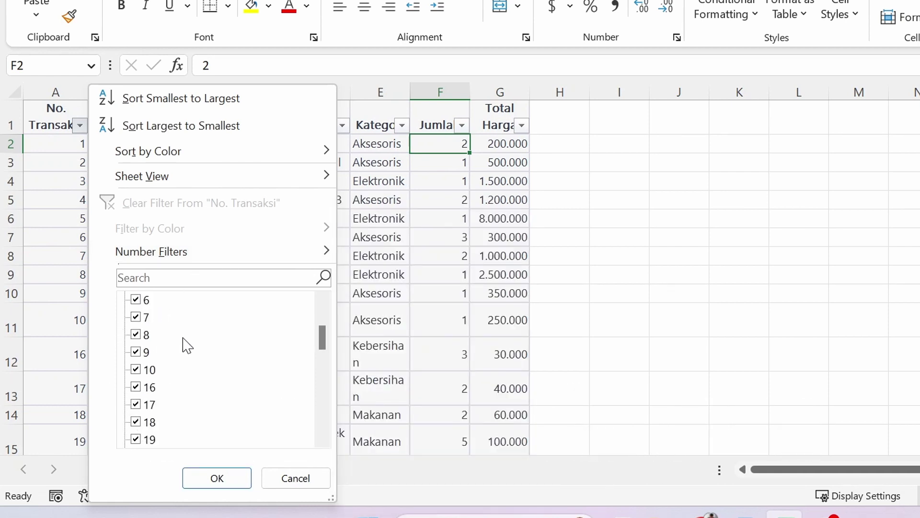
pyautogui.scroll(3, 187, 345)
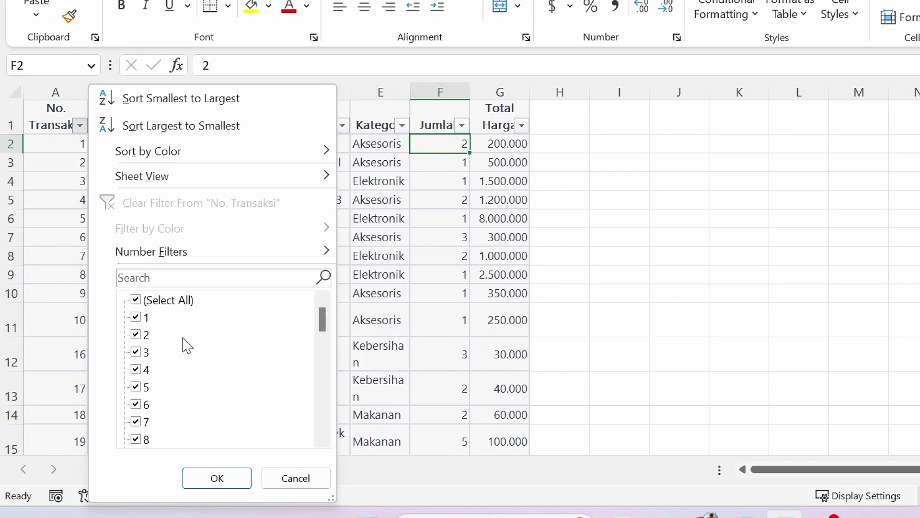
pyautogui.click(137, 306)
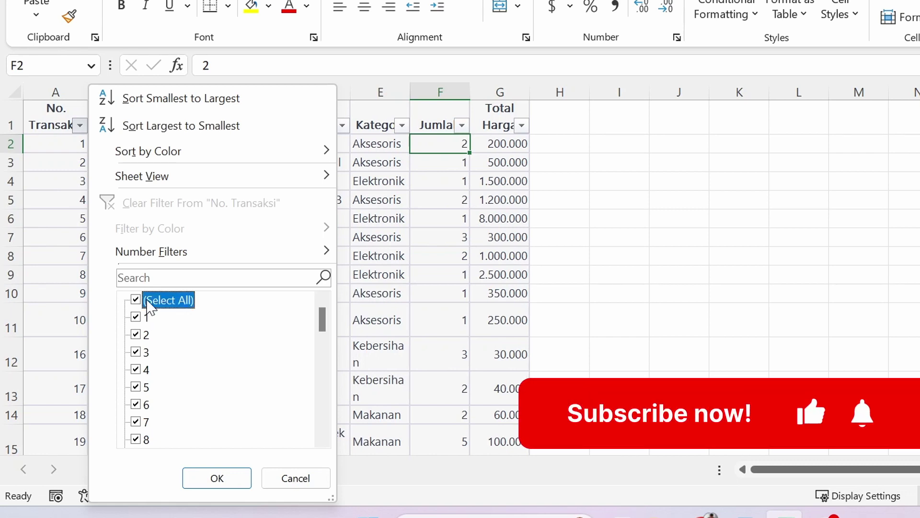
pyautogui.click(136, 302)
pyautogui.click(135, 302)
pyautogui.click(138, 302)
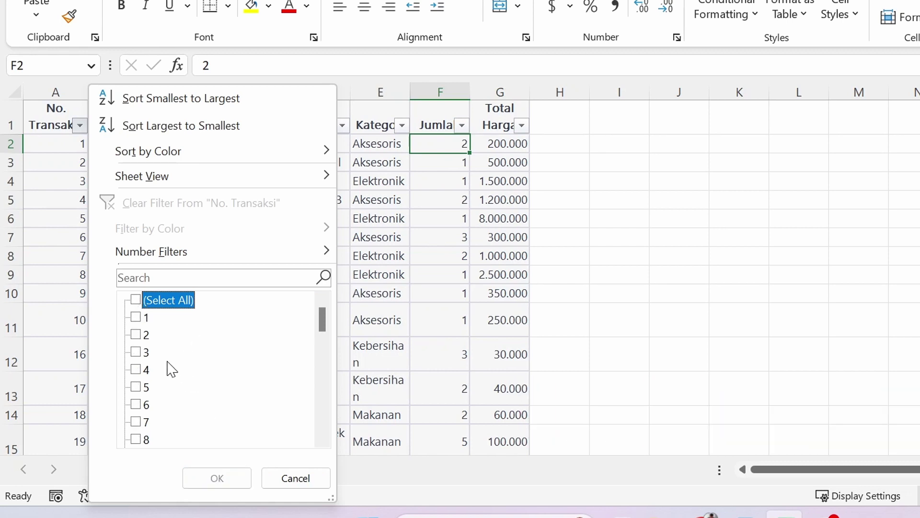
pyautogui.click(136, 352)
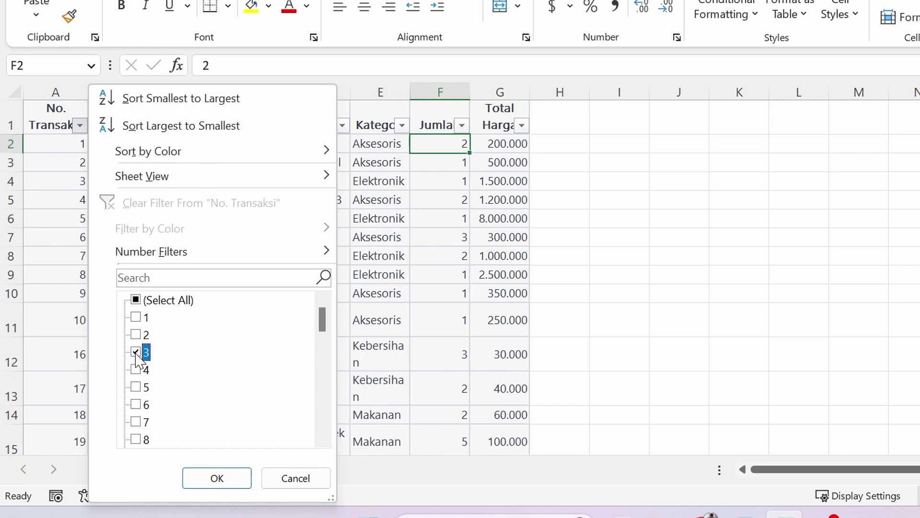
pyautogui.click(220, 476)
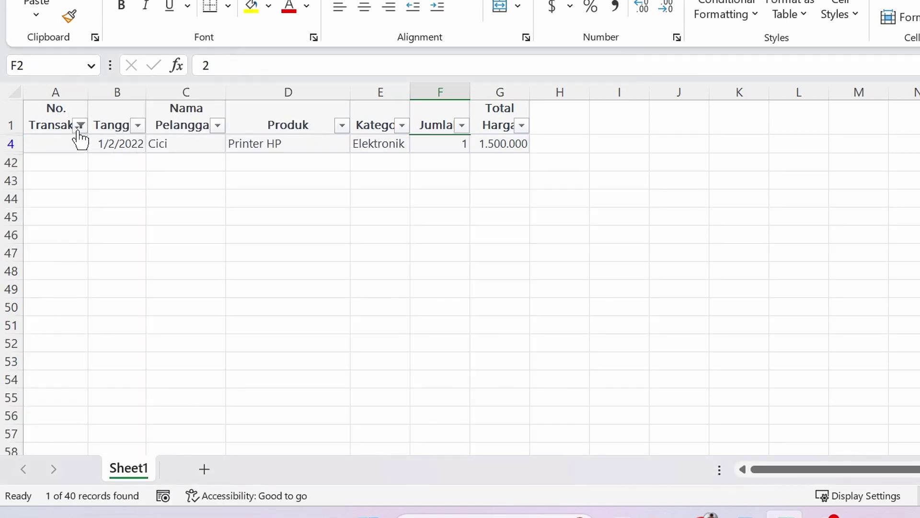
# Clear the filter from the No. Transaksi column.
pyautogui.moveTo(80, 140)
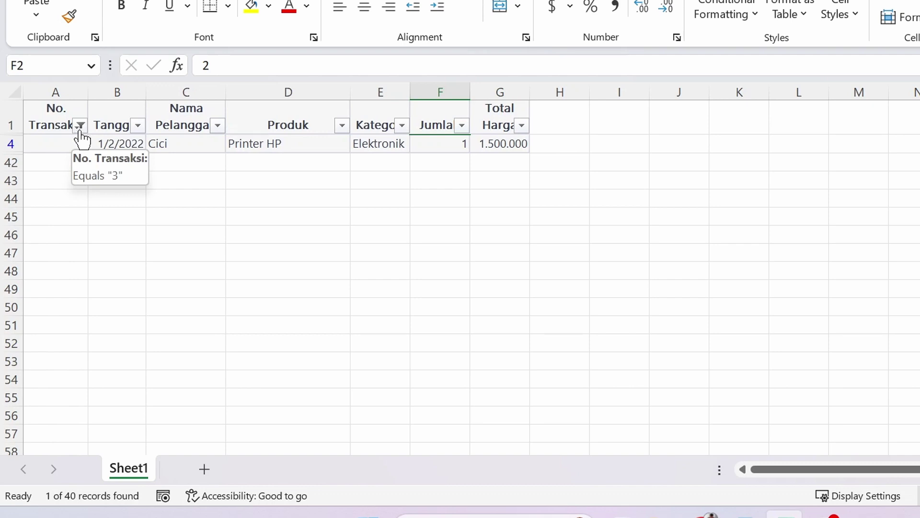
pyautogui.click(81, 126)
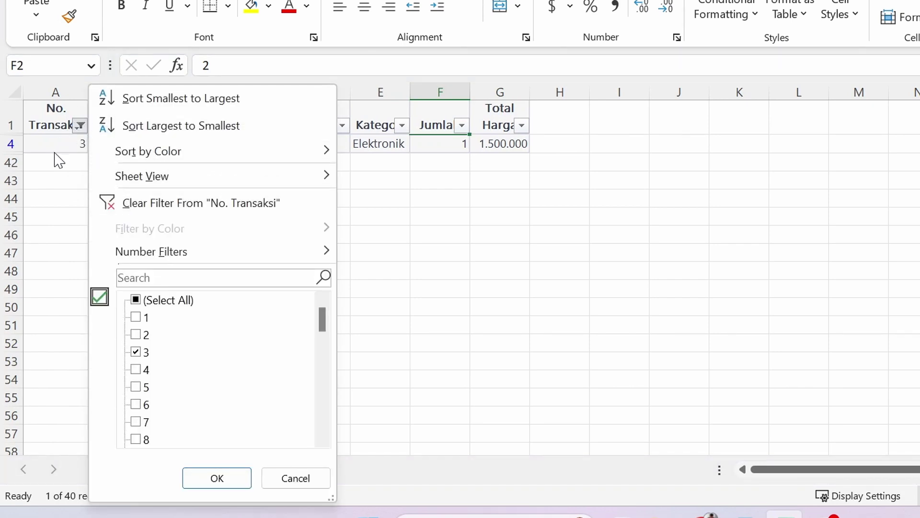
pyautogui.click(187, 206)
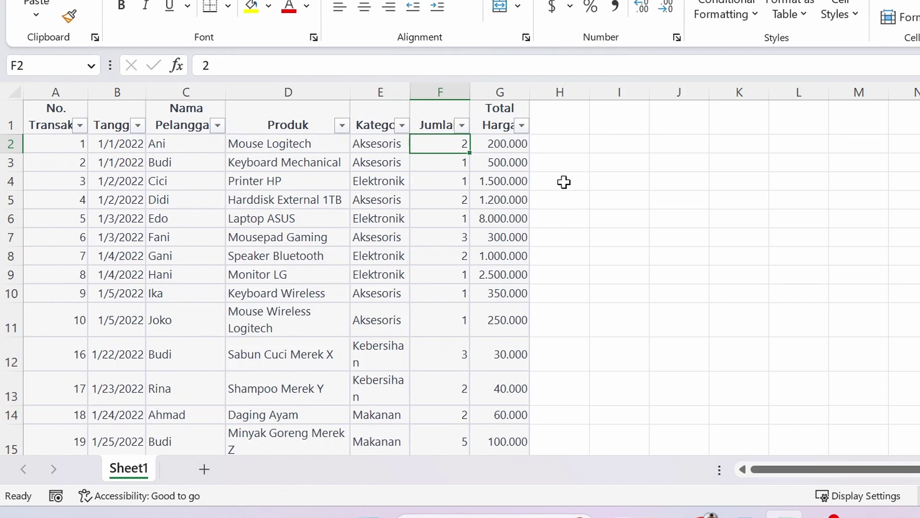
# Look through the Tanggal dates from the first to the last row of the table.
pyautogui.click(368, 163)
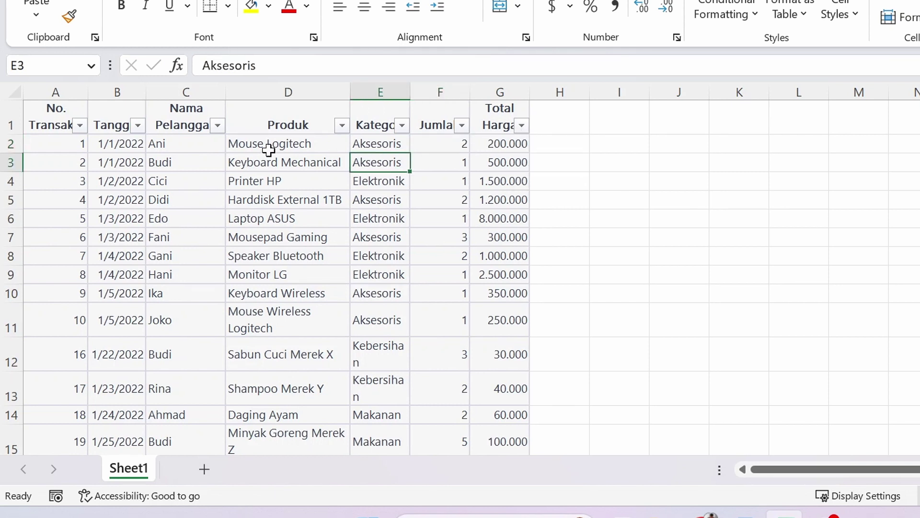
pyautogui.scroll(-8, 119, 261)
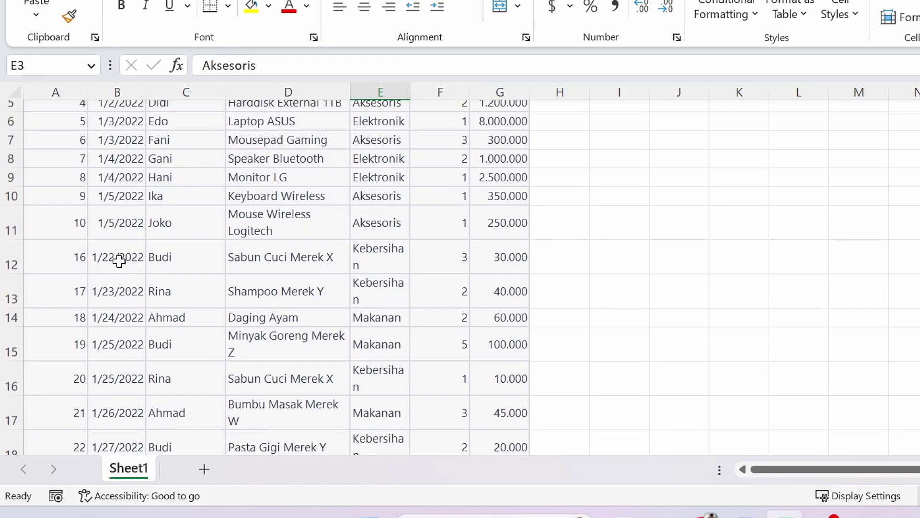
pyautogui.scroll(1, 119, 261)
pyautogui.scroll(-2, 119, 261)
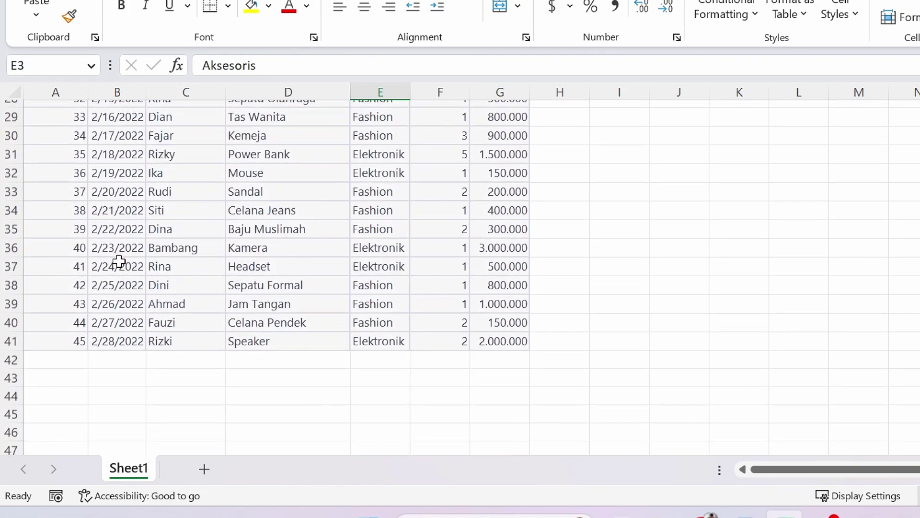
pyautogui.scroll(2, 119, 261)
pyautogui.scroll(2, 100, 146)
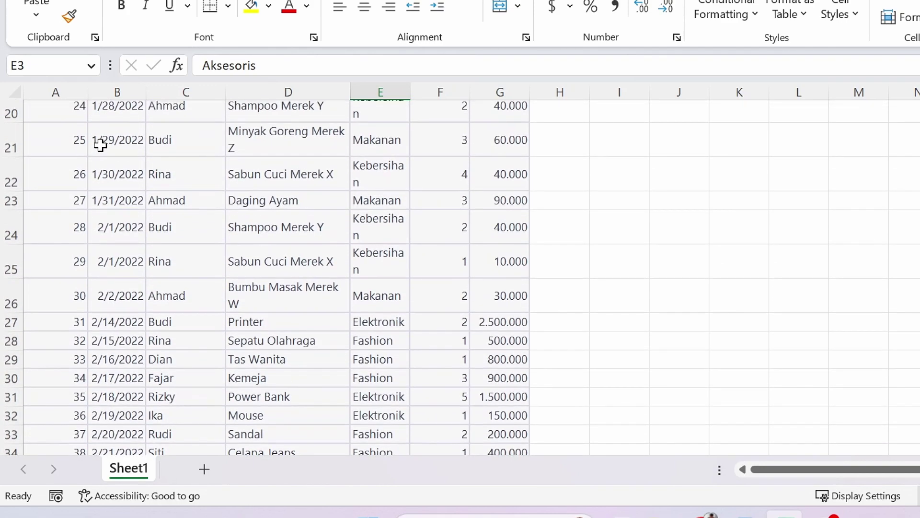
pyautogui.scroll(5, 100, 149)
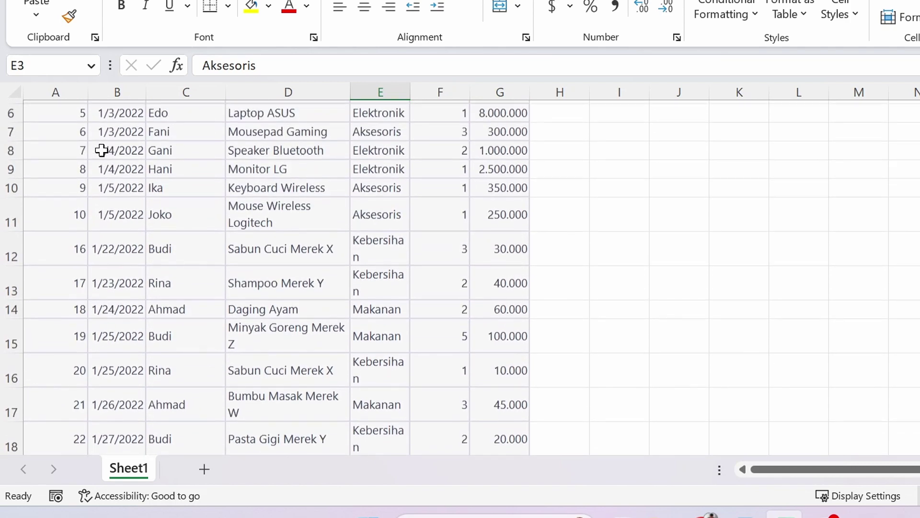
pyautogui.scroll(1, 160, 214)
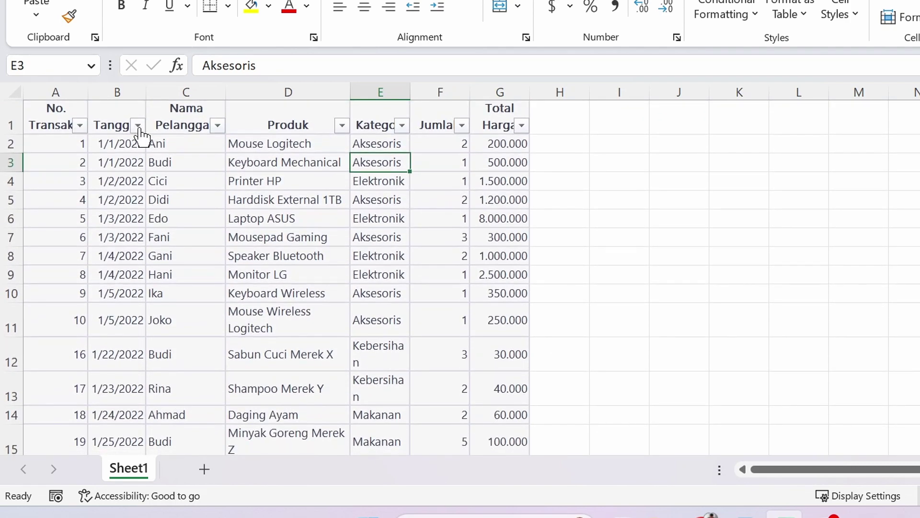
# Filter the Tanggal column to January 2022 by excluding February, and check the remaining rows.
pyautogui.click(138, 125)
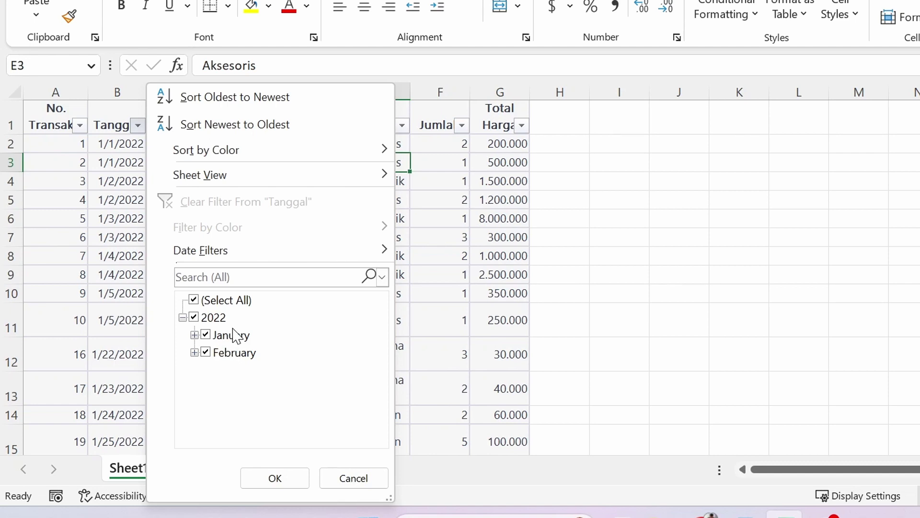
pyautogui.click(206, 352)
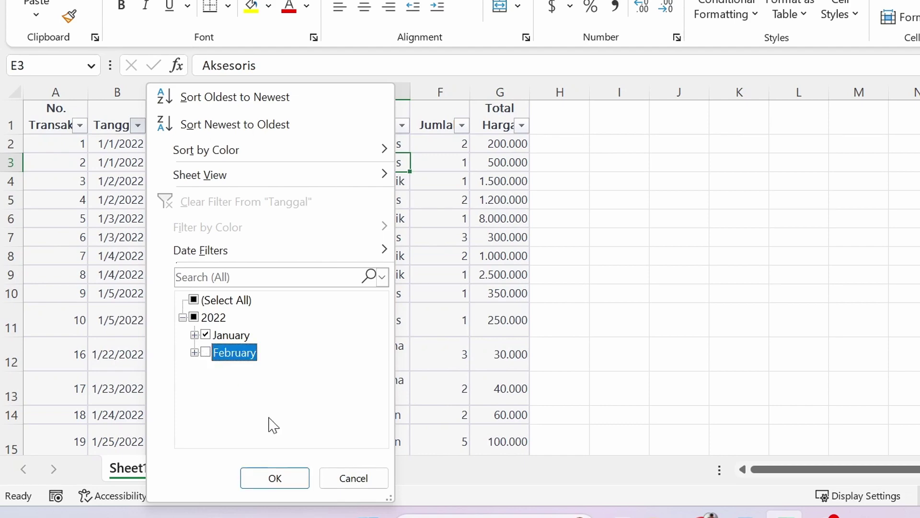
pyautogui.click(297, 485)
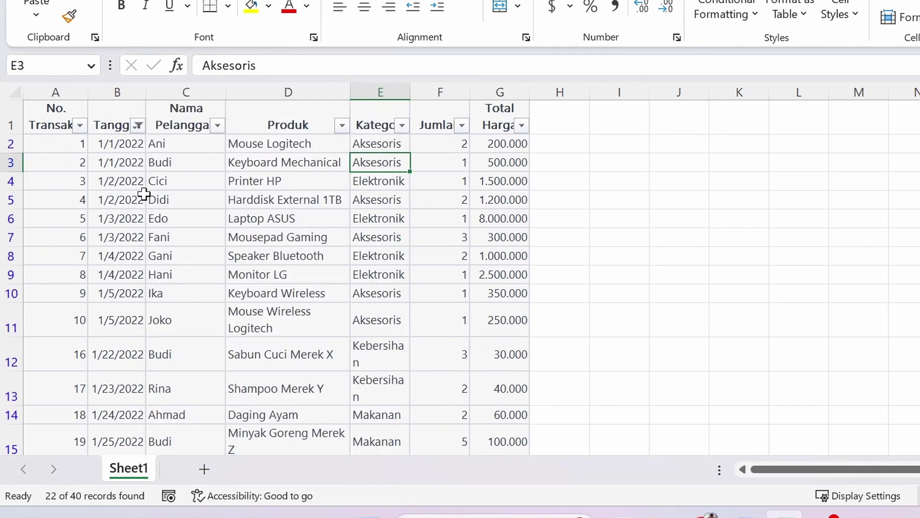
pyautogui.scroll(-4, 144, 194)
pyautogui.scroll(4, 144, 194)
# Change the Tanggal filter to include February 2022 and exclude January, and check the remaining rows.
pyautogui.click(138, 126)
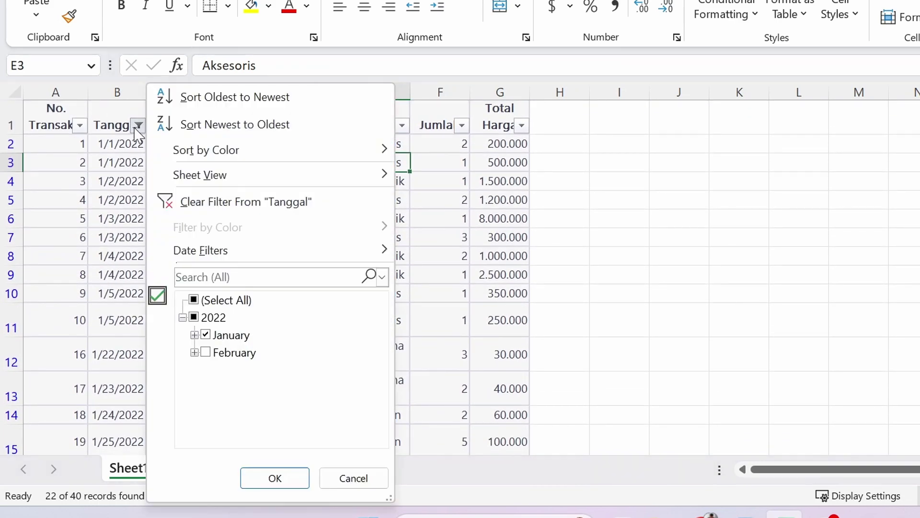
pyautogui.click(206, 354)
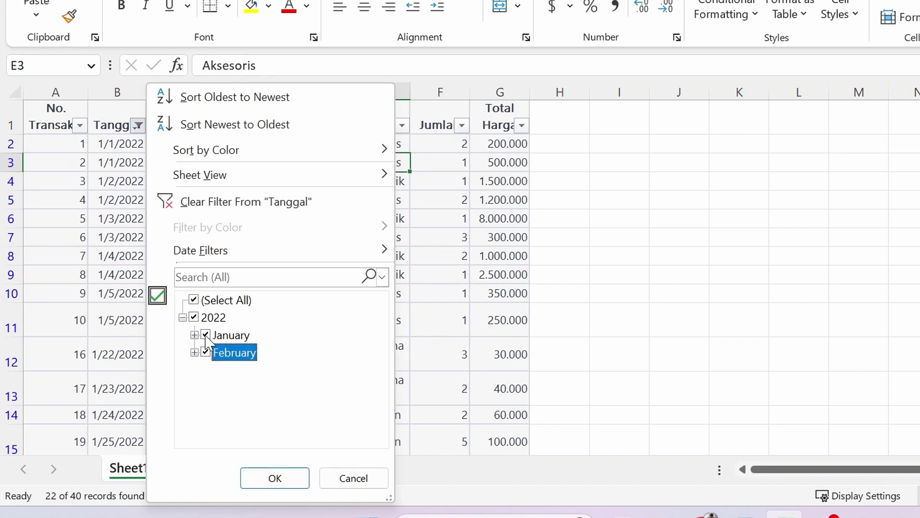
pyautogui.click(206, 335)
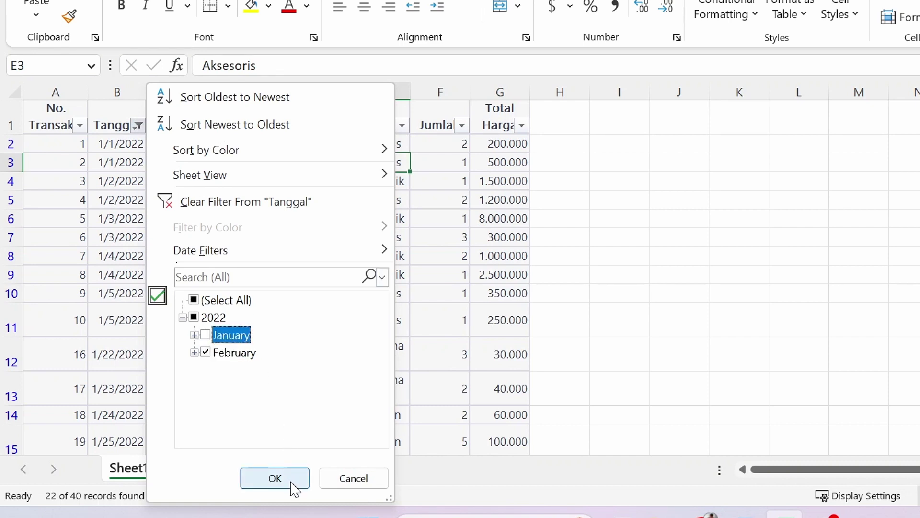
pyautogui.click(275, 478)
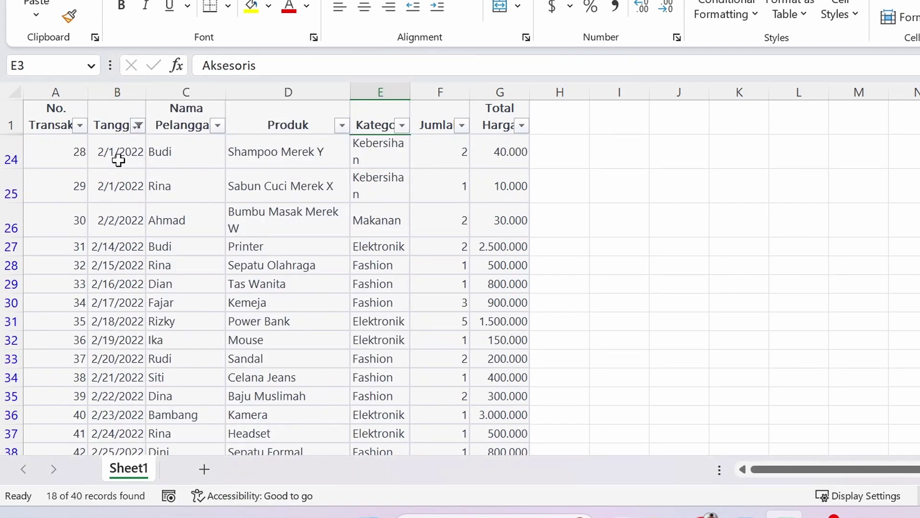
pyautogui.scroll(-2, 129, 264)
pyautogui.scroll(2, 130, 266)
# Examine the date filter options available for the Tanggal column, and leave its filter as it is.
pyautogui.click(139, 126)
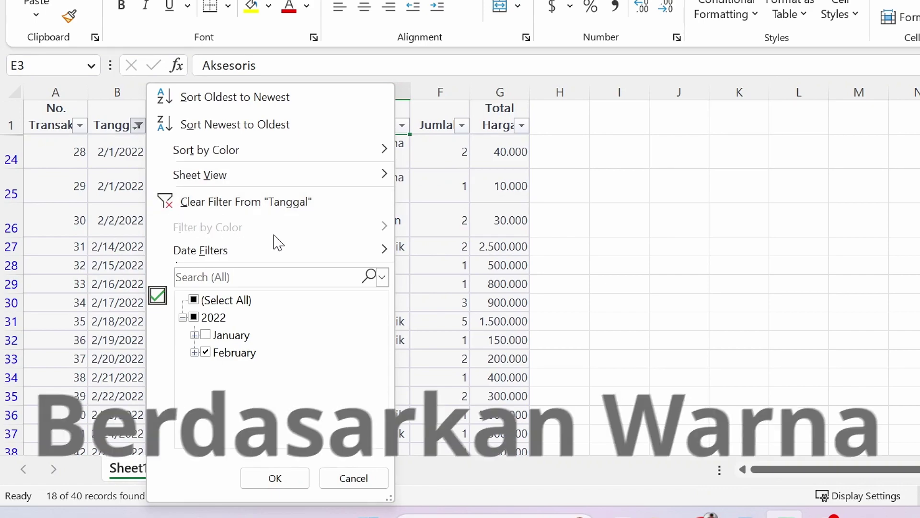
pyautogui.moveTo(259, 258)
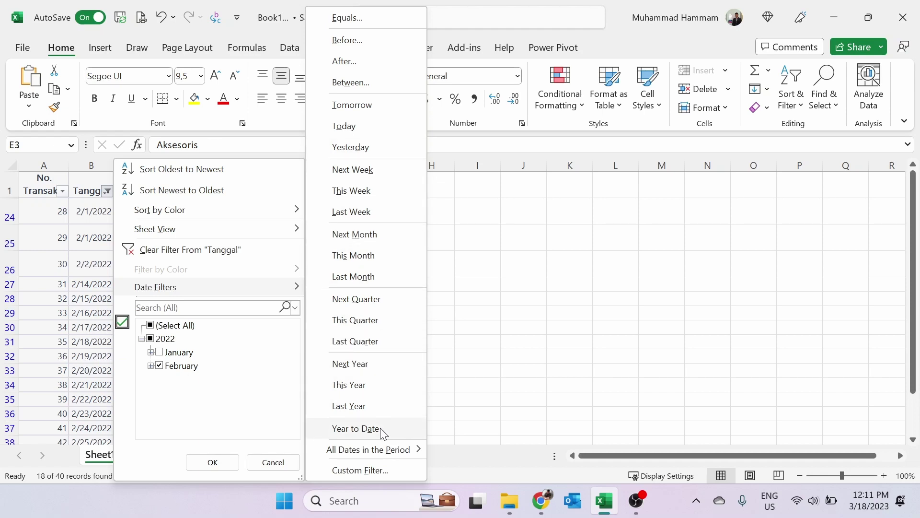
pyautogui.moveTo(395, 456)
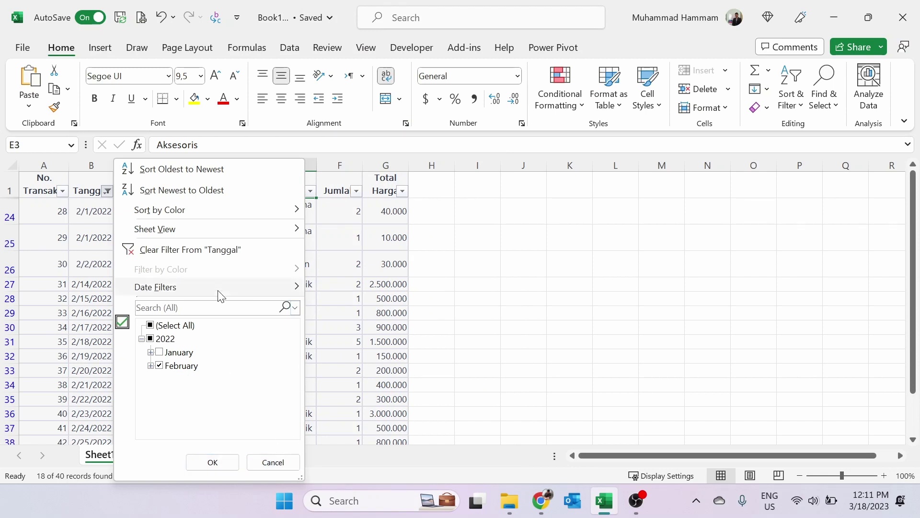
pyautogui.click(266, 463)
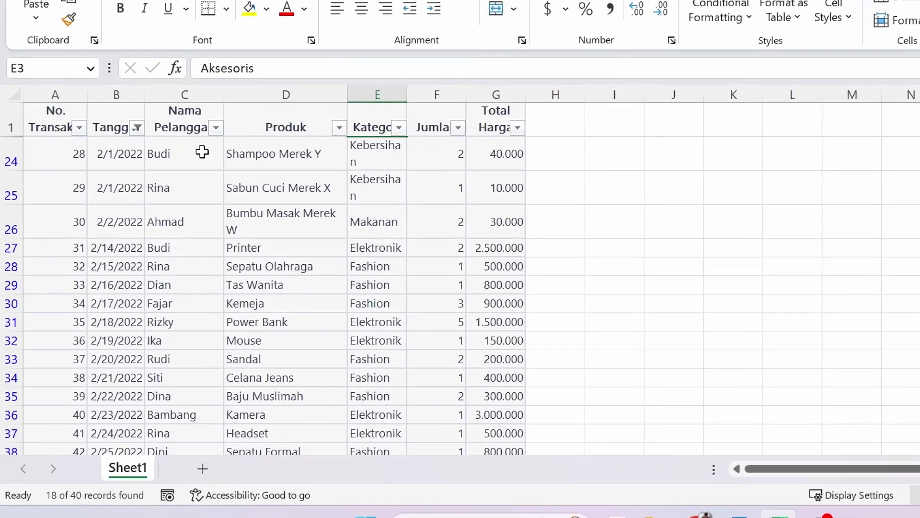
# Filter the Nama Pelanggan column with an equals text filter for the customer name in the first visible row, and check the remaining rows.
pyautogui.click(168, 211)
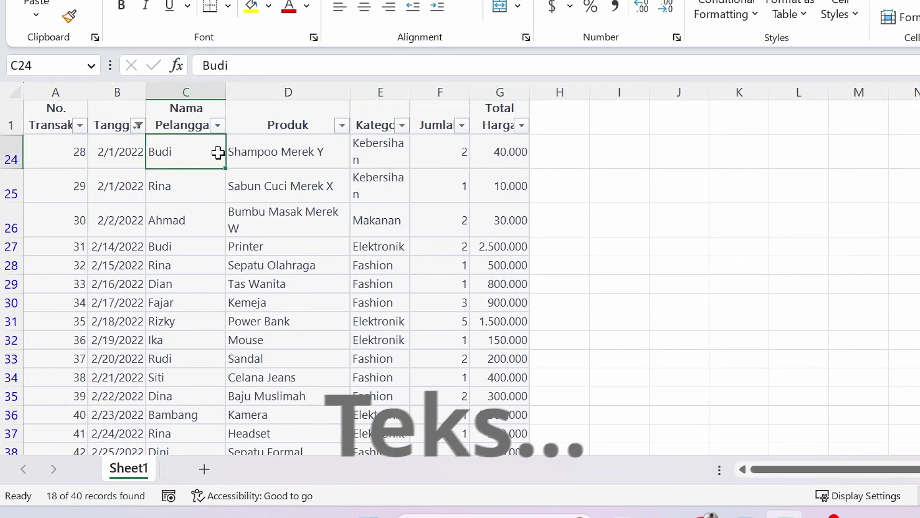
pyautogui.click(218, 125)
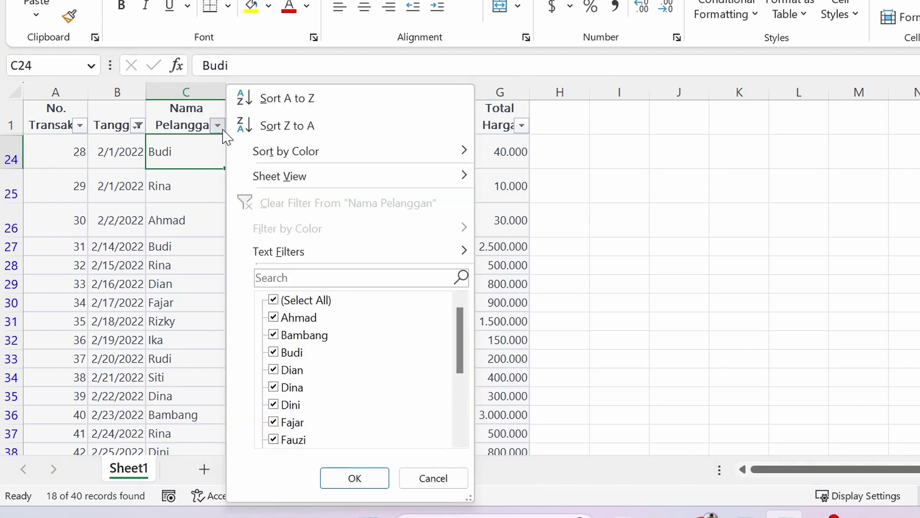
pyautogui.moveTo(322, 257)
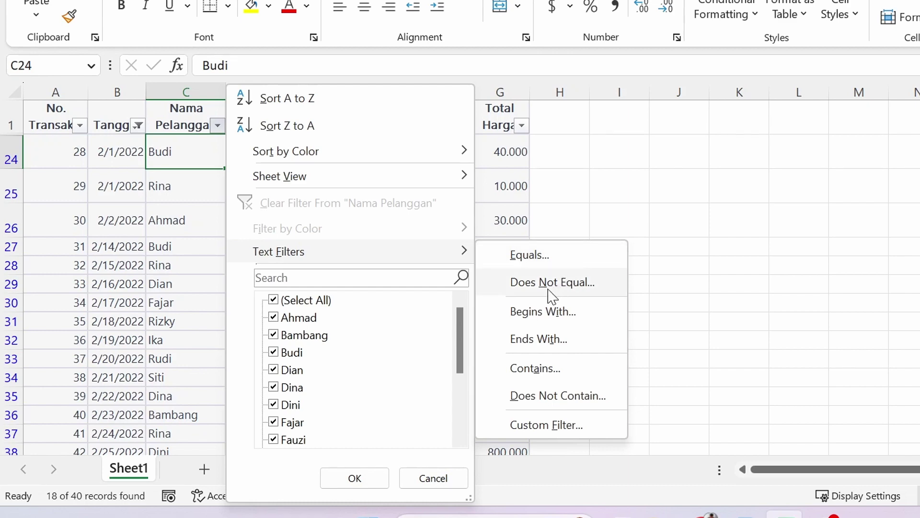
pyautogui.click(562, 266)
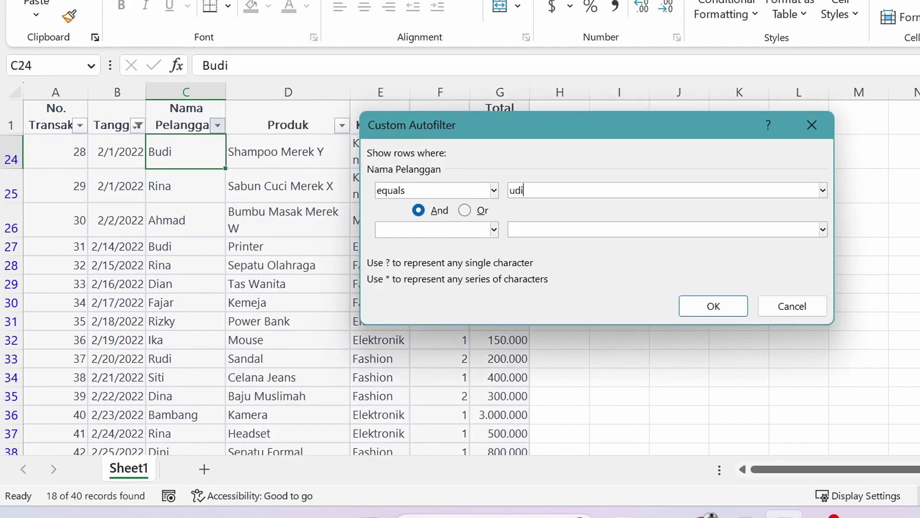
pyautogui.write('budi')
pyautogui.click(723, 304)
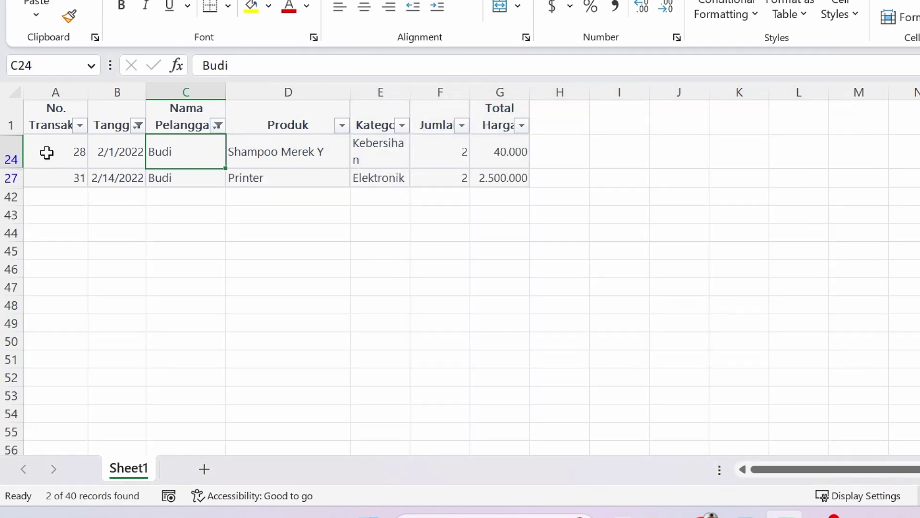
pyautogui.click(105, 160)
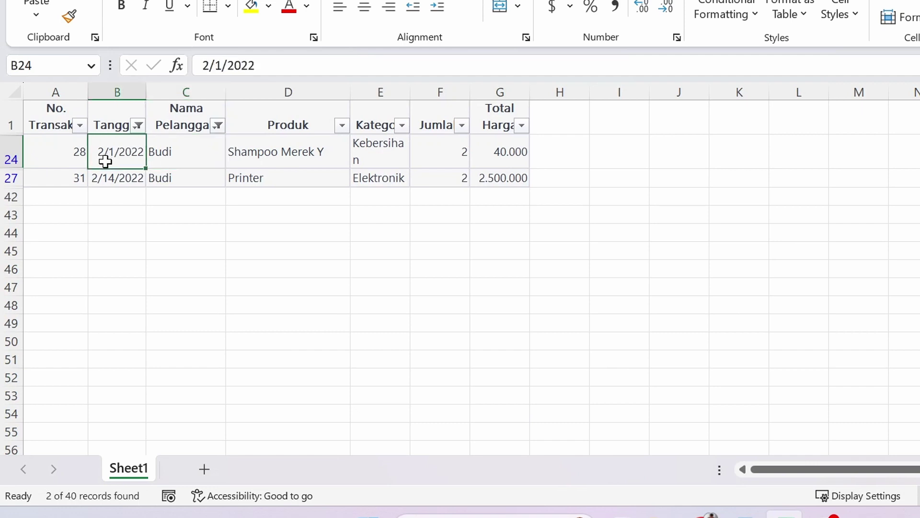
pyautogui.click(189, 158)
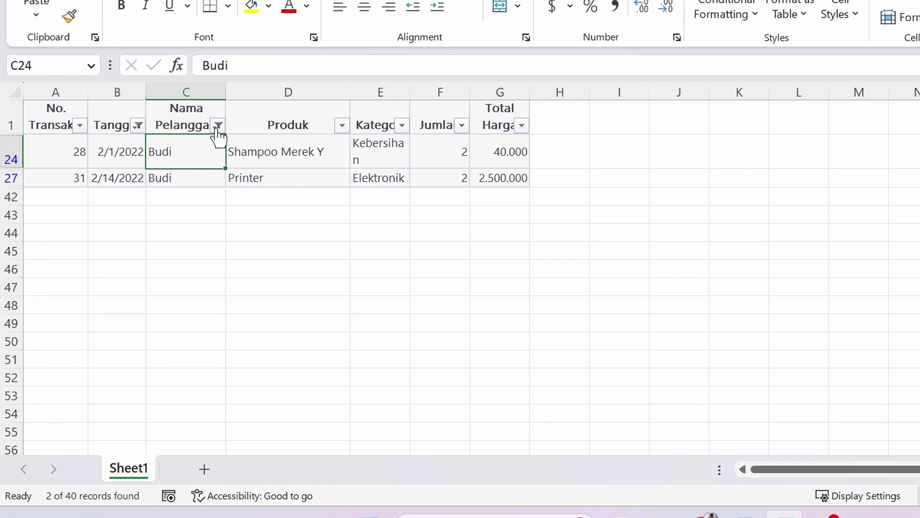
# Examine the active criterion and the filter options of the Nama Pelanggan column, and leave its filter as it is.
pyautogui.moveTo(222, 141)
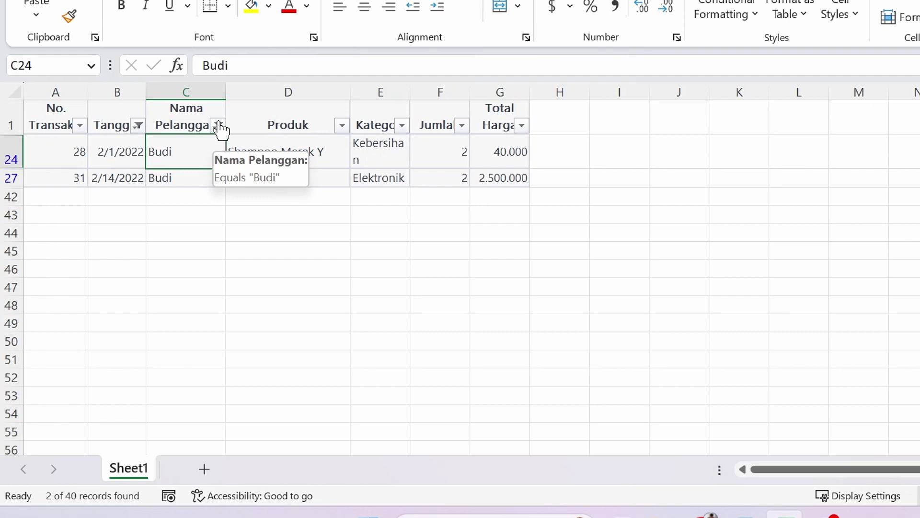
pyautogui.click(218, 126)
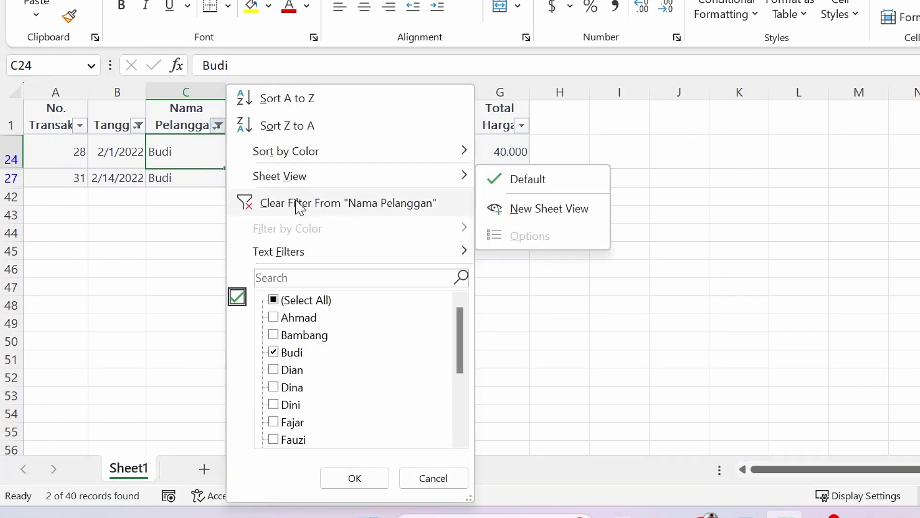
pyautogui.click(171, 154)
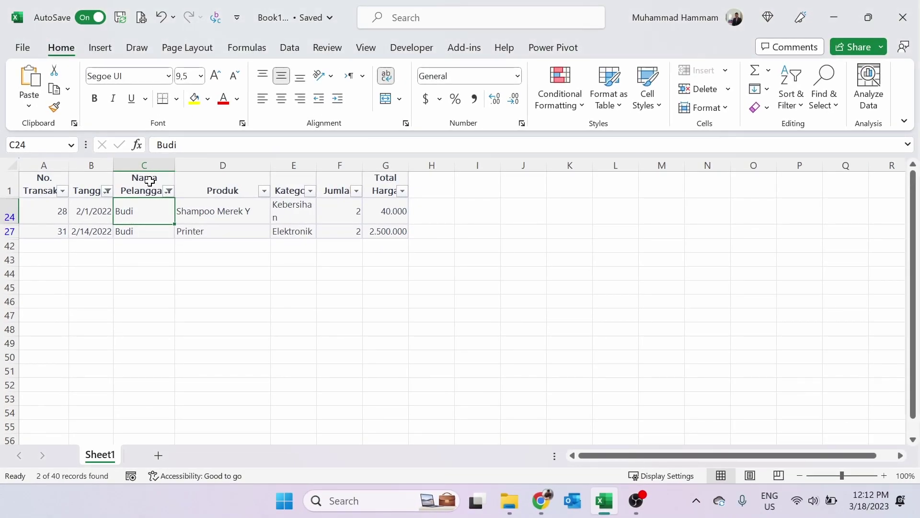
# Turn off filtering for the table to remove all column criteria, and turn the header filters back on.
pyautogui.click(150, 182)
pyautogui.press('Right')
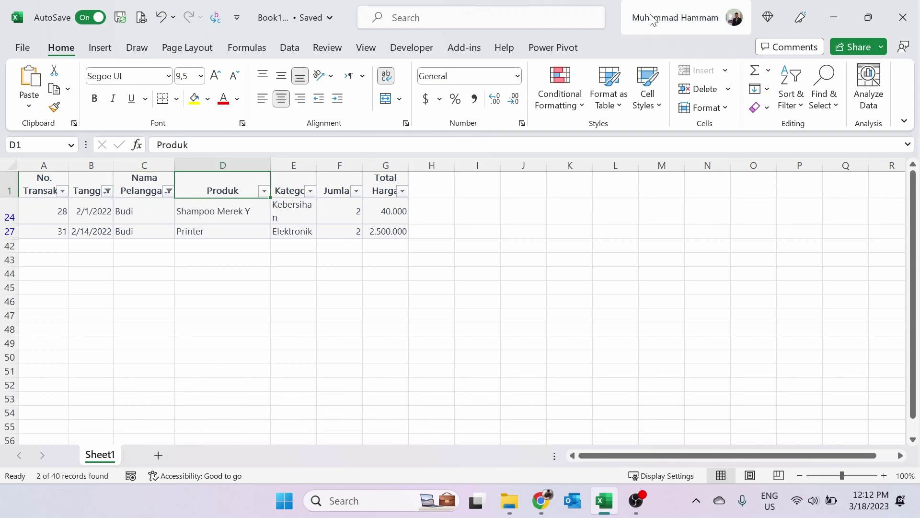
pyautogui.click(798, 99)
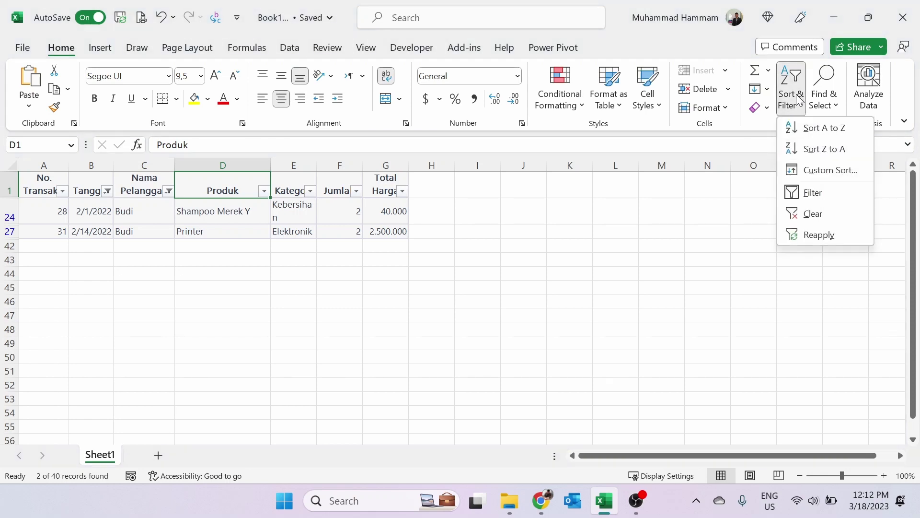
pyautogui.click(831, 196)
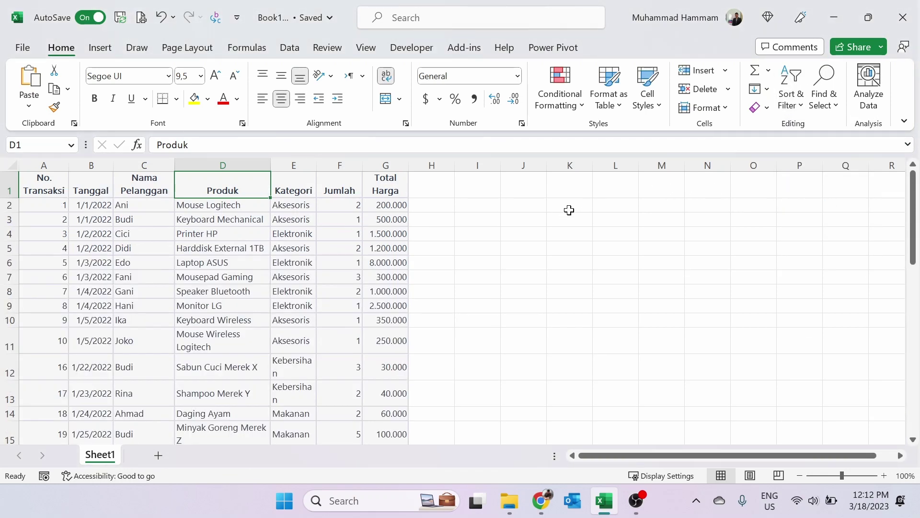
pyautogui.click(794, 113)
pyautogui.click(818, 189)
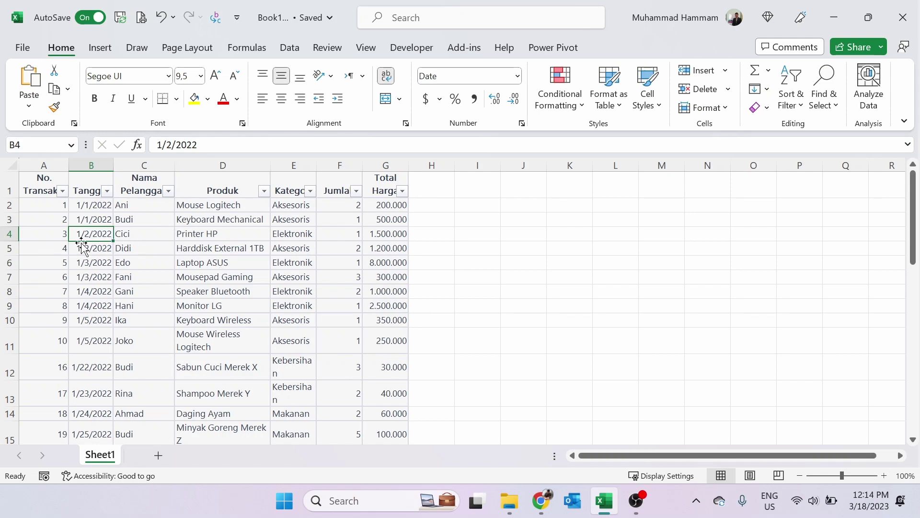
# Sort the table by the Kategori column from A to Z.
pyautogui.click(245, 209)
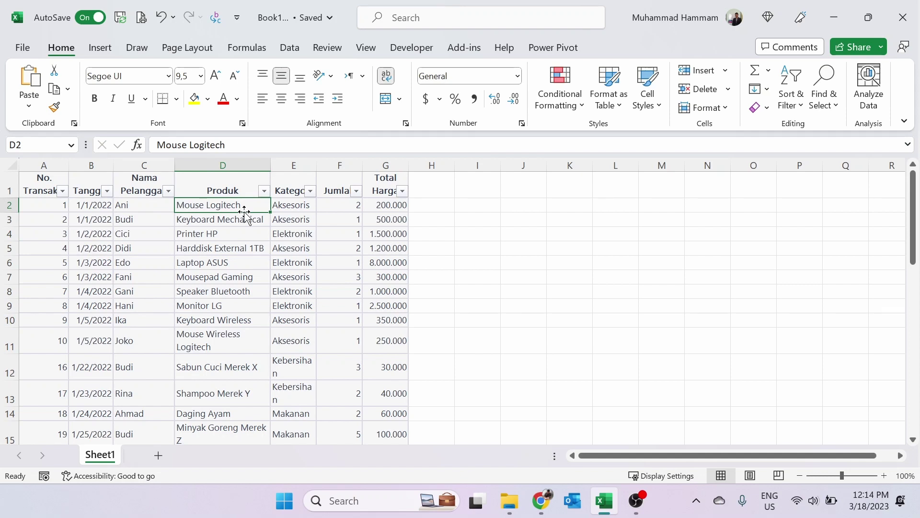
pyautogui.click(308, 211)
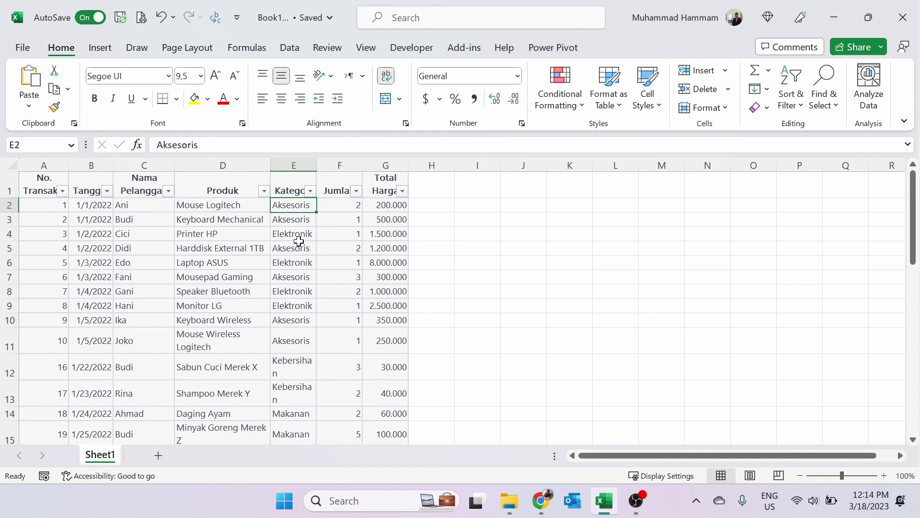
pyautogui.click(307, 235)
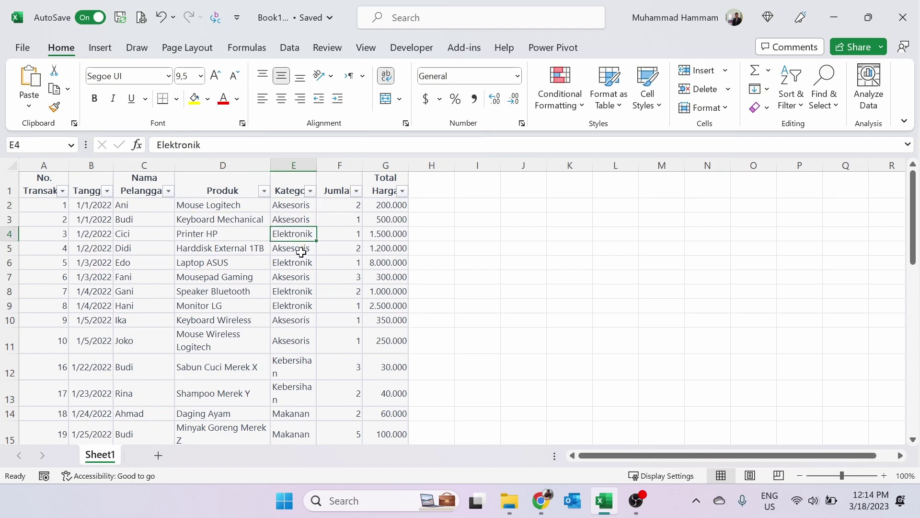
pyautogui.click(301, 252)
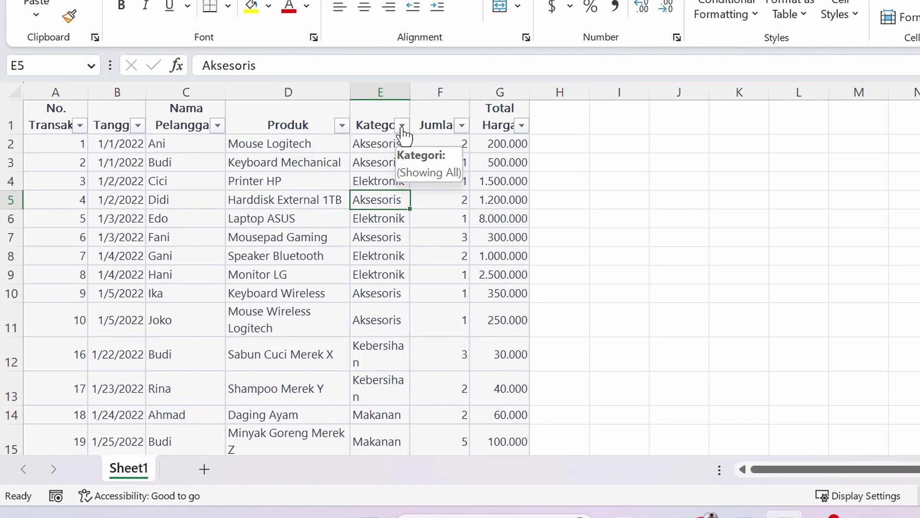
pyautogui.click(311, 191)
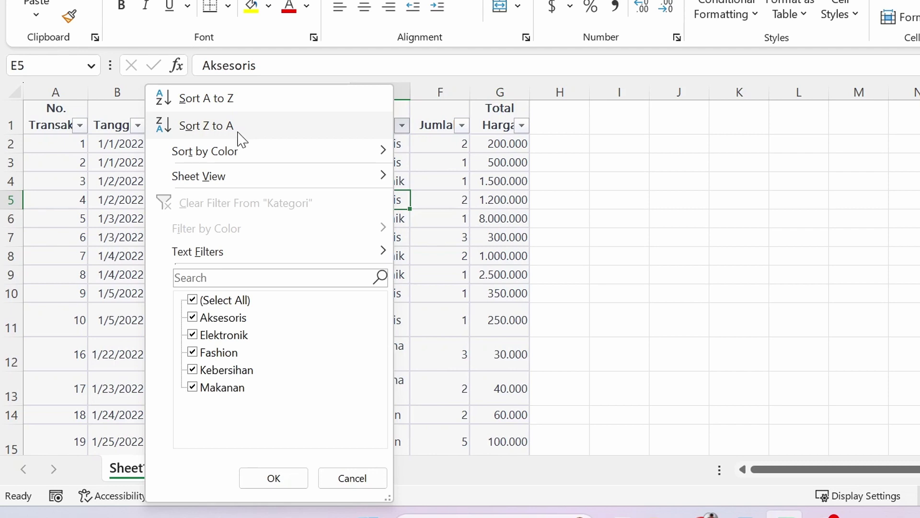
pyautogui.moveTo(243, 162)
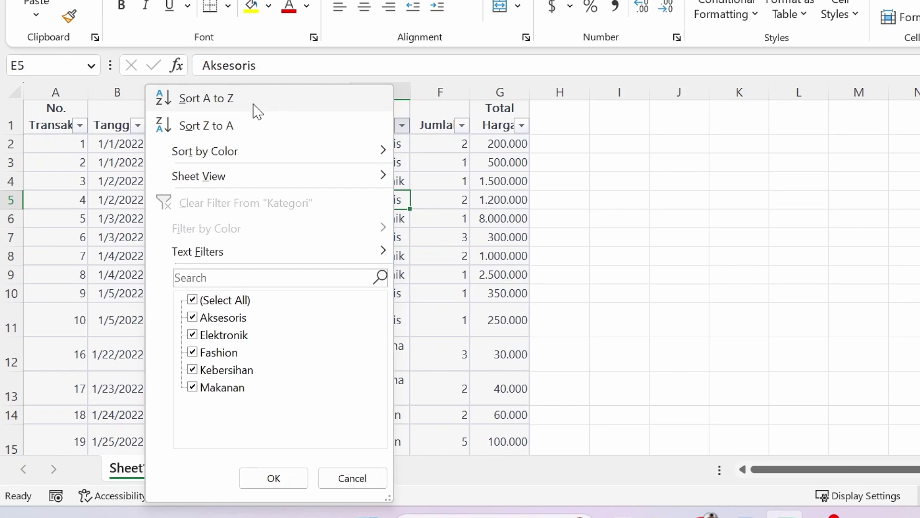
pyautogui.click(258, 112)
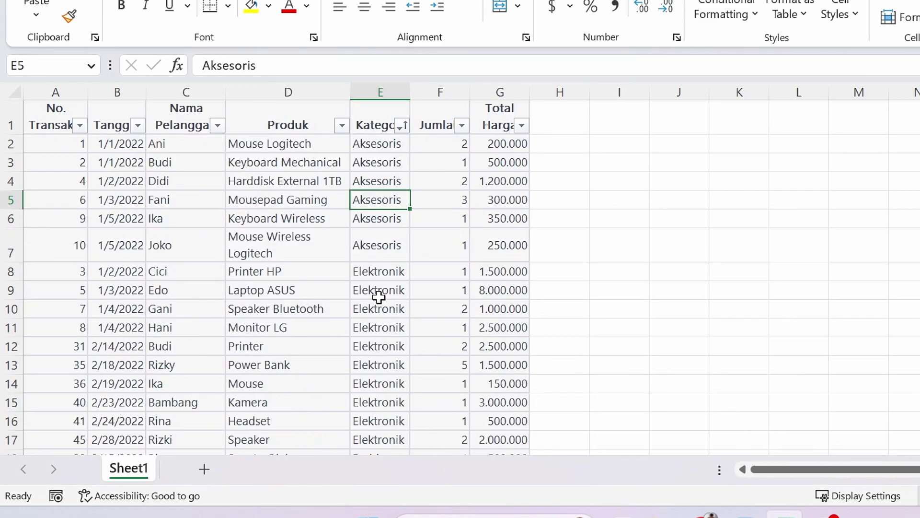
# Look through the Kategori column to check how the rows are grouped by category.
pyautogui.scroll(-1, 378, 297)
pyautogui.scroll(1, 380, 192)
pyautogui.click(378, 180)
pyautogui.click(380, 292)
pyautogui.scroll(-2, 384, 299)
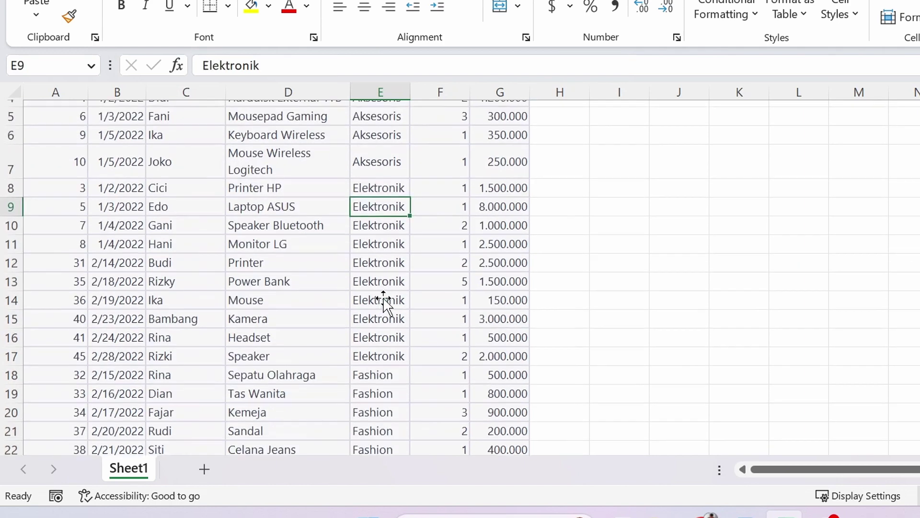
pyautogui.scroll(-1, 384, 299)
pyautogui.click(382, 330)
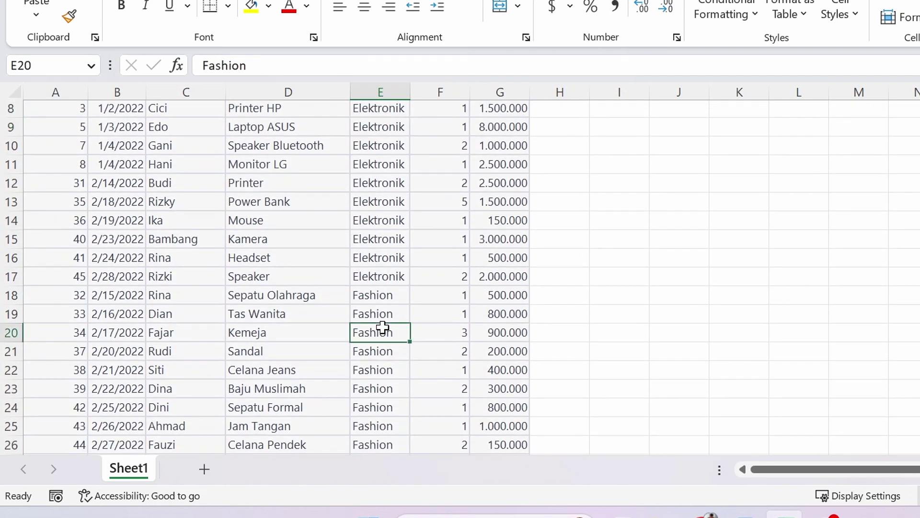
pyautogui.scroll(-4, 382, 327)
pyautogui.scroll(5, 382, 327)
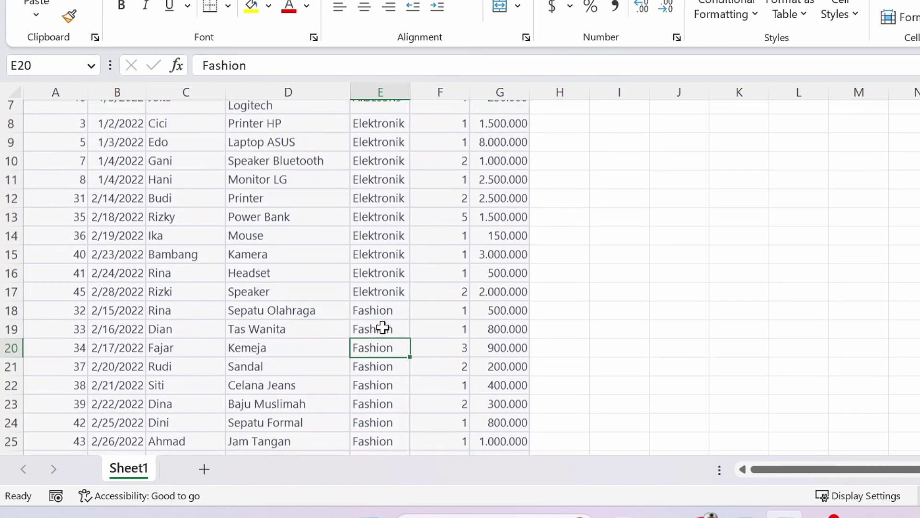
# Fit the width of the Kategori column to its contents.
pyautogui.scroll(2, 382, 328)
pyautogui.doubleClick(410, 91)
pyautogui.click(405, 211)
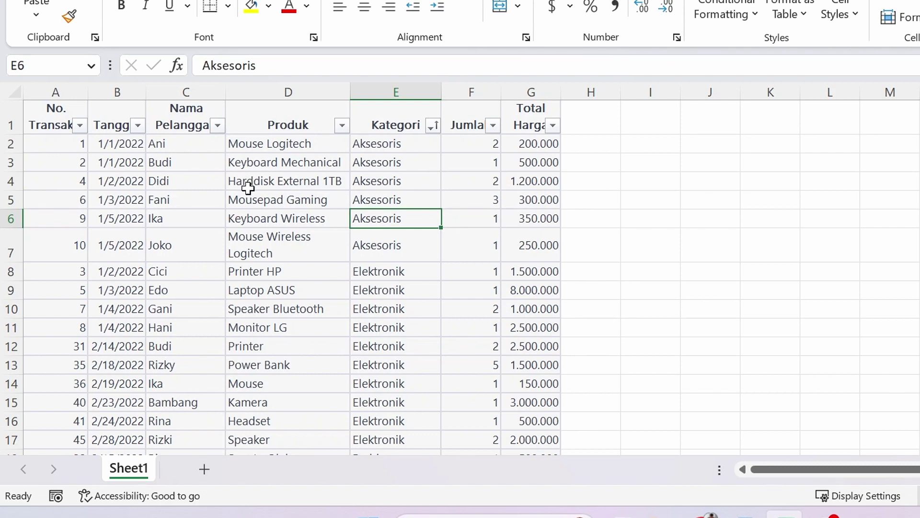
# Sort the table by the No. Transaksi column from smallest to largest.
pyautogui.click(59, 153)
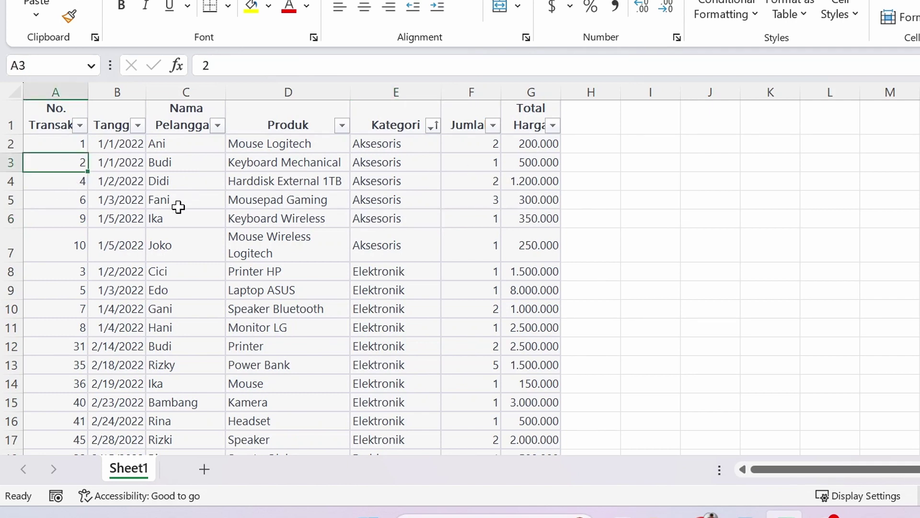
pyautogui.click(80, 126)
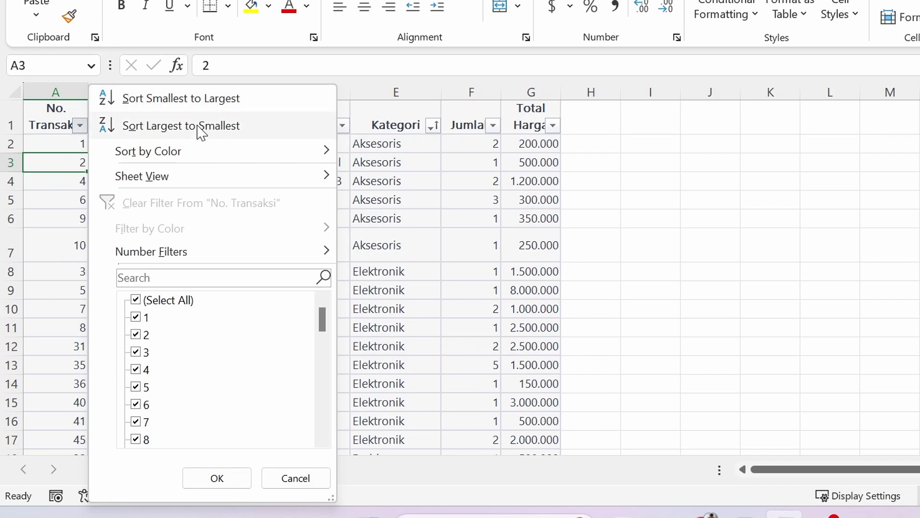
pyautogui.click(236, 112)
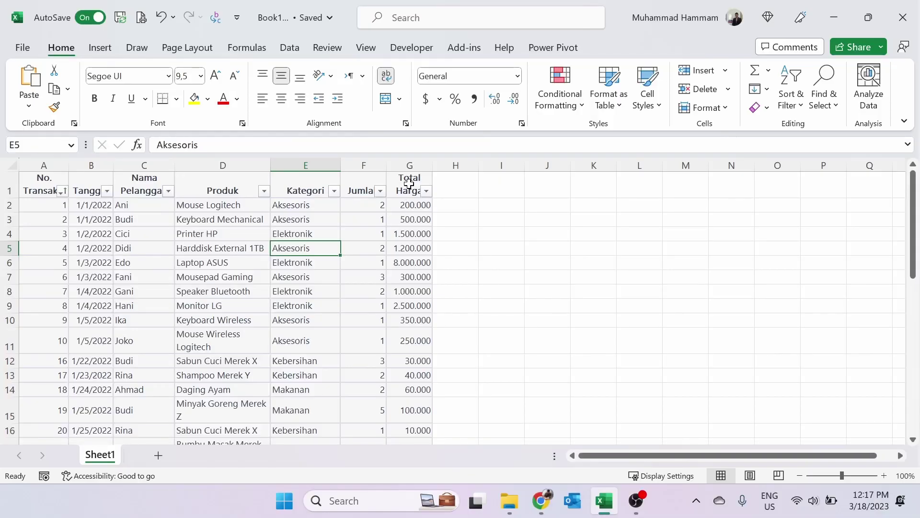
# Look through the Total Harga values from the first to the last row of the table.
pyautogui.click(407, 205)
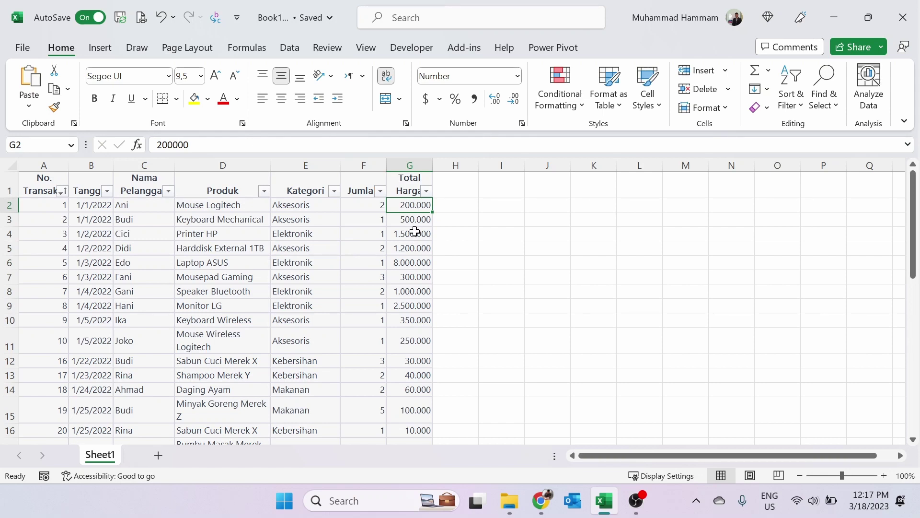
pyautogui.click(413, 261)
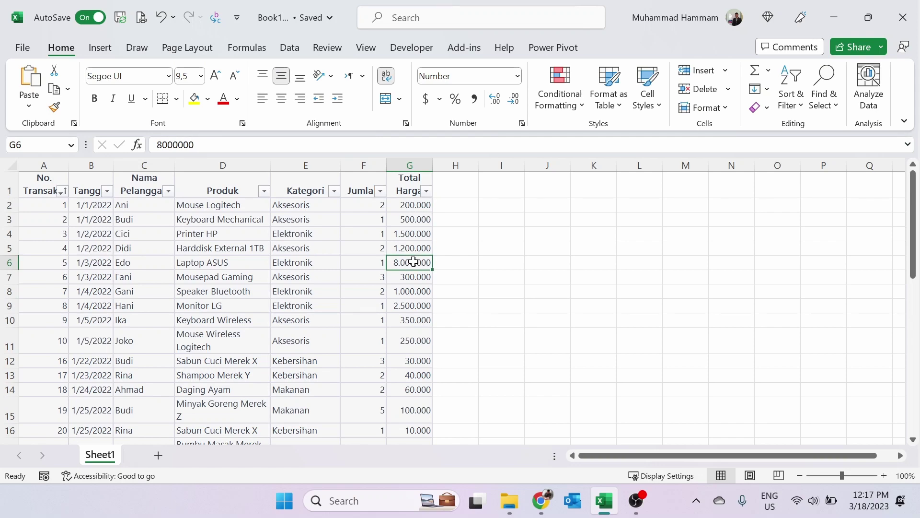
pyautogui.scroll(-4, 413, 261)
pyautogui.scroll(-6, 413, 261)
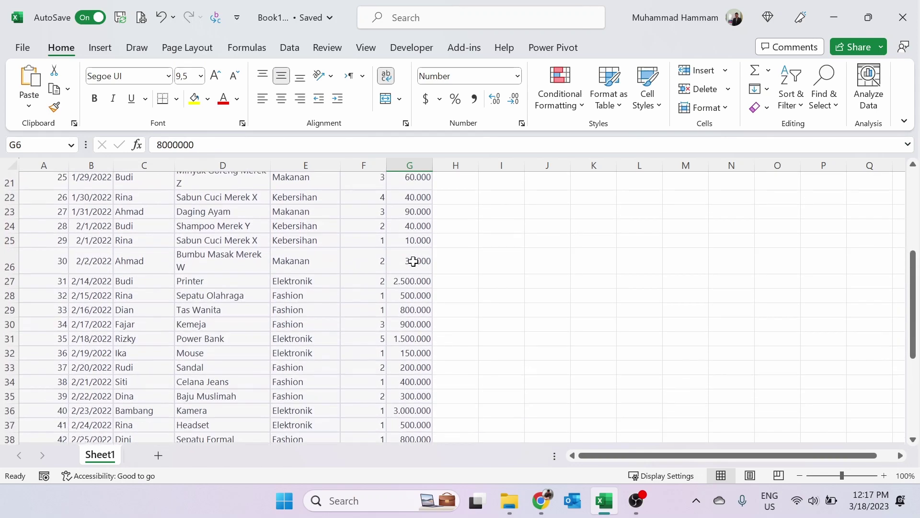
pyautogui.scroll(2, 413, 262)
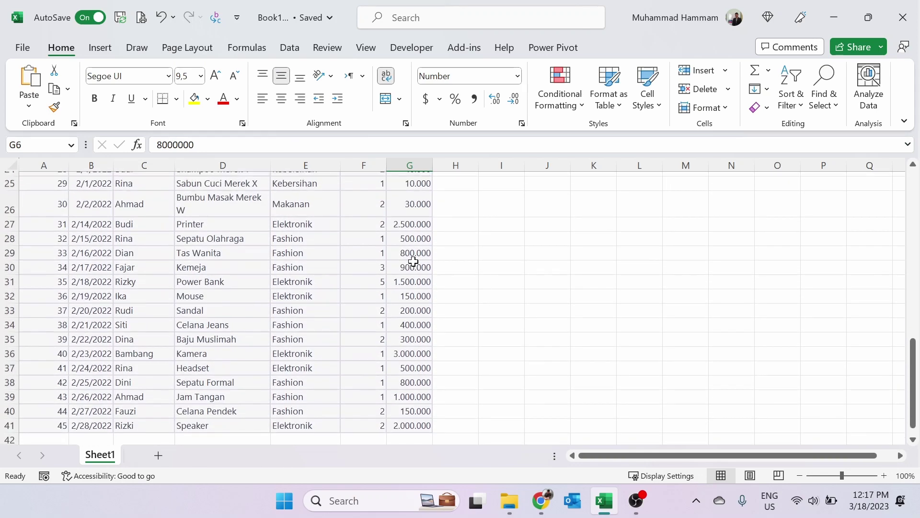
pyautogui.scroll(-1, 413, 261)
pyautogui.scroll(7, 413, 261)
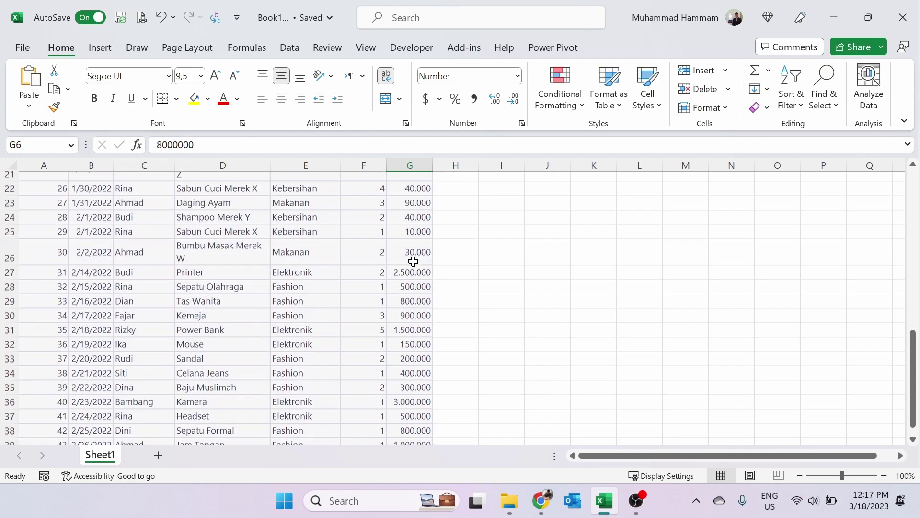
pyautogui.scroll(2, 413, 261)
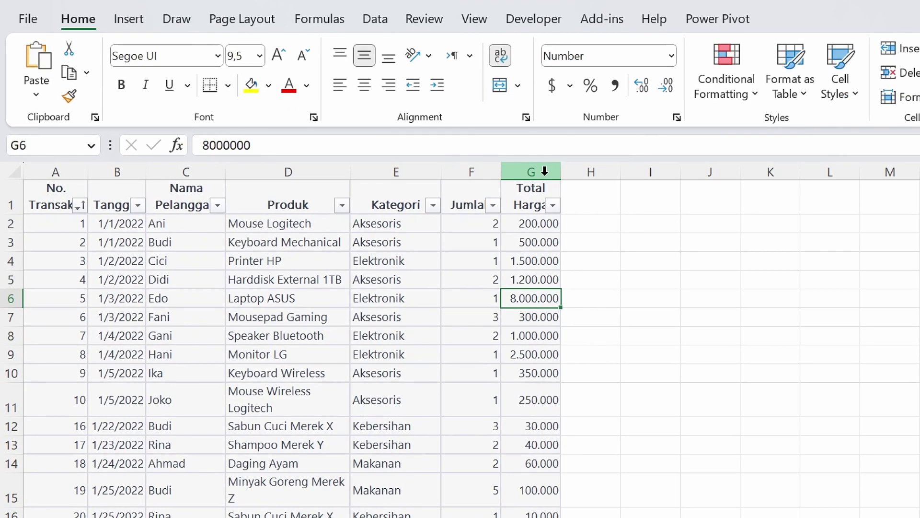
# Apply a Top 10% conditional formatting rule with Yellow Fill with Dark Yellow Text to the Total Harga column.
pyautogui.click(543, 172)
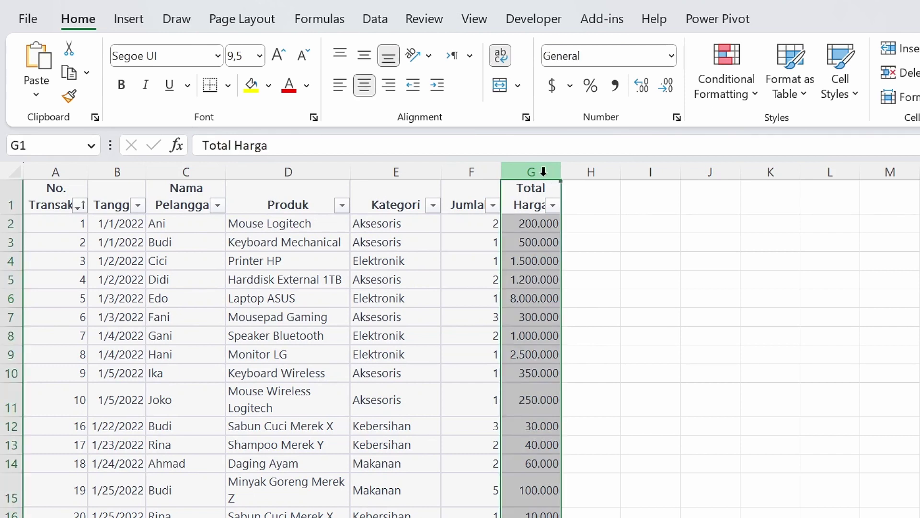
pyautogui.click(735, 98)
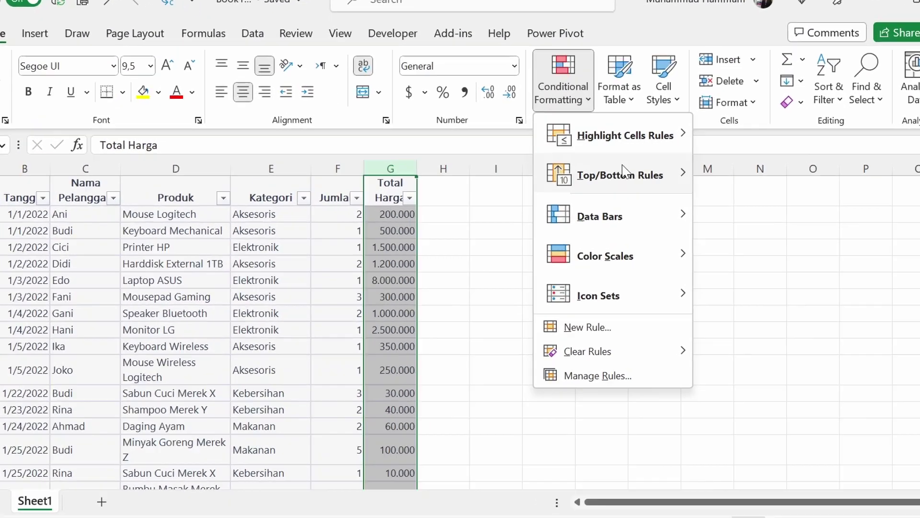
pyautogui.moveTo(811, 194)
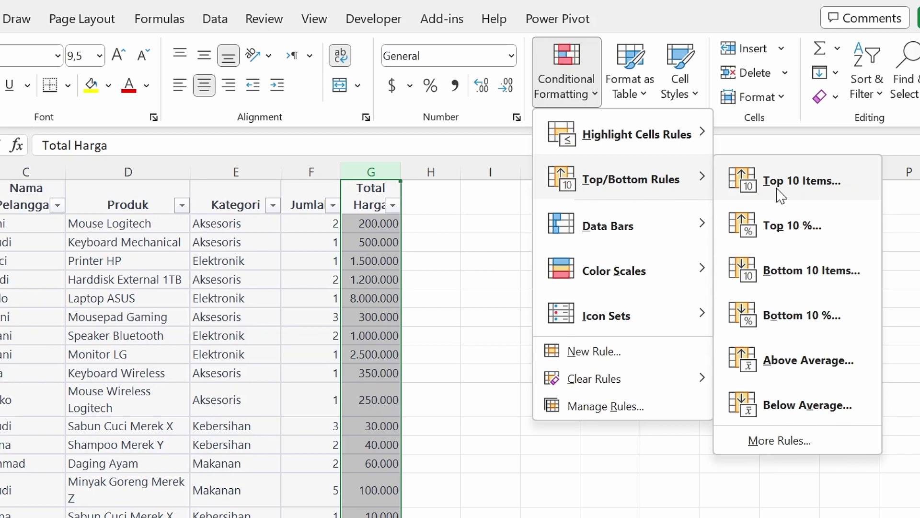
pyautogui.click(793, 229)
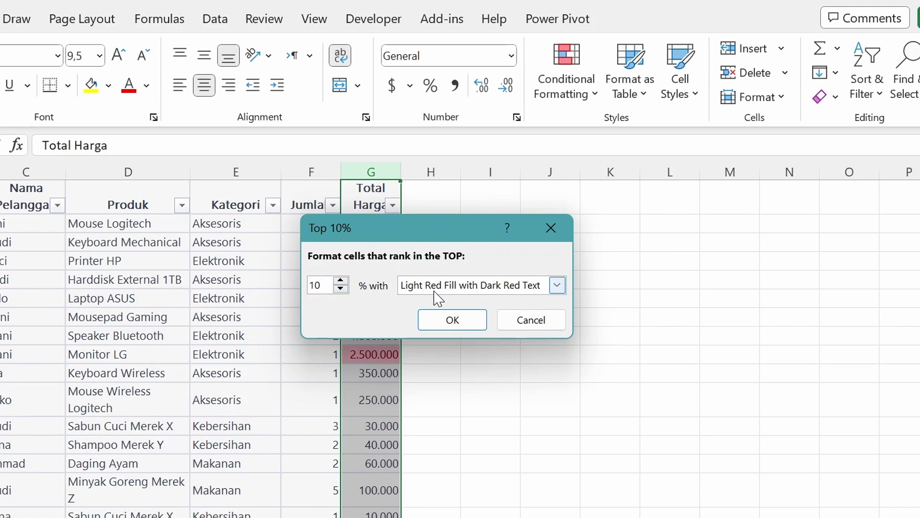
pyautogui.click(557, 287)
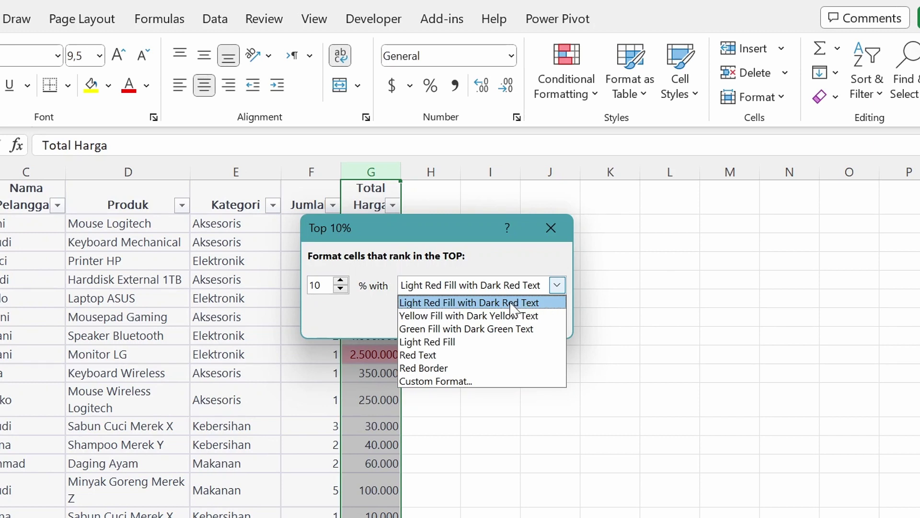
pyautogui.click(455, 317)
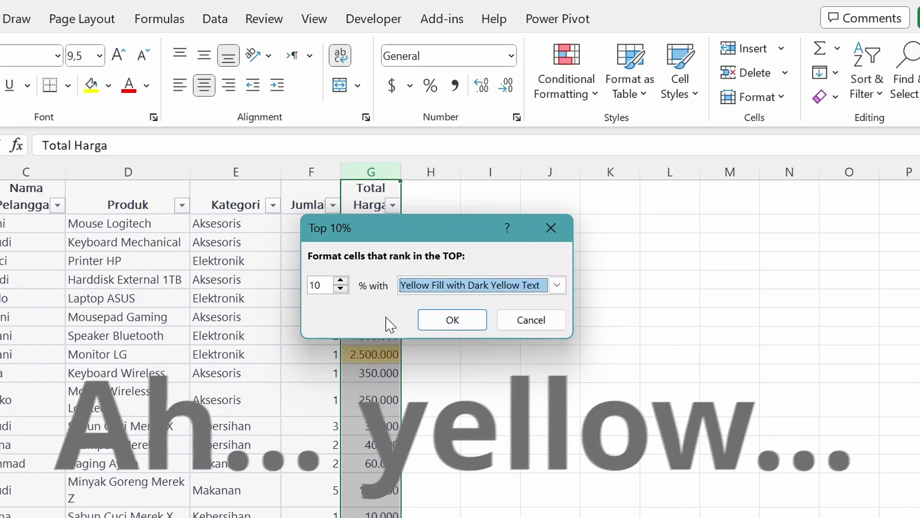
pyautogui.click(450, 320)
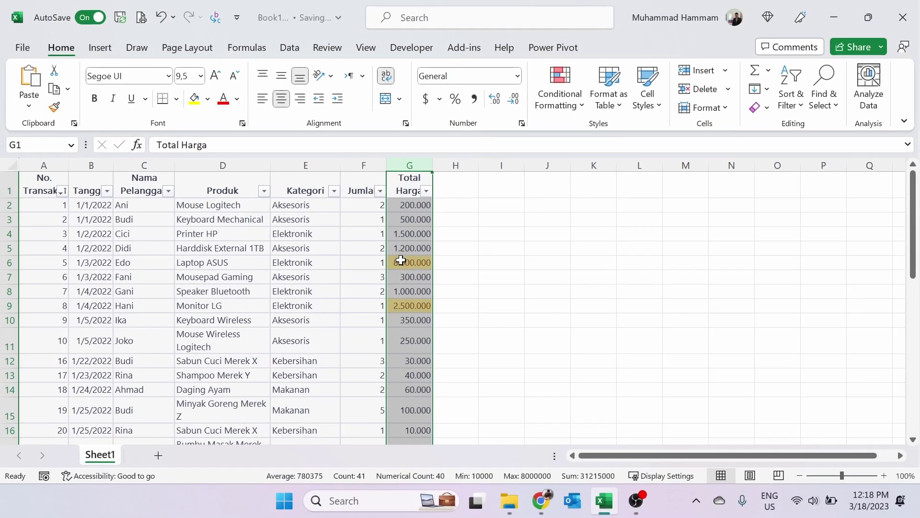
# Examine which Total Harga cells are highlighted by the top 10% rule, from the first to the last row.
pyautogui.click(365, 255)
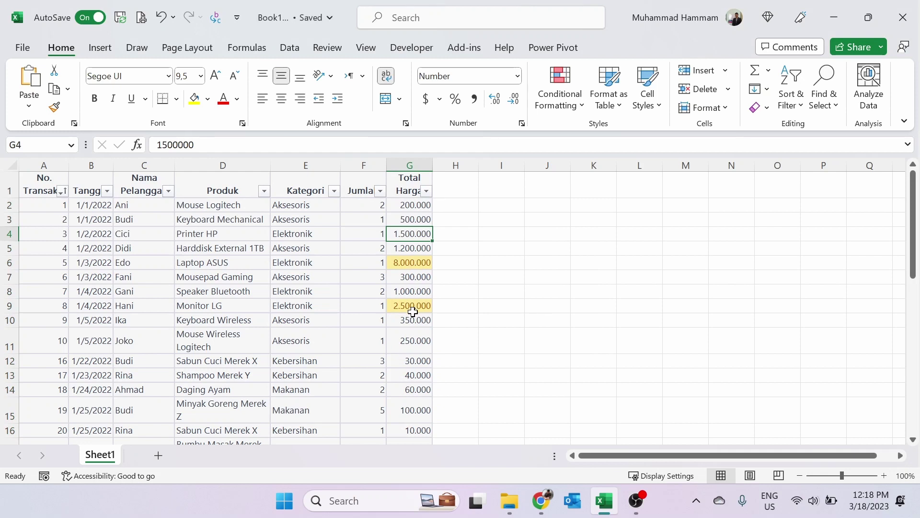
pyautogui.click(403, 263)
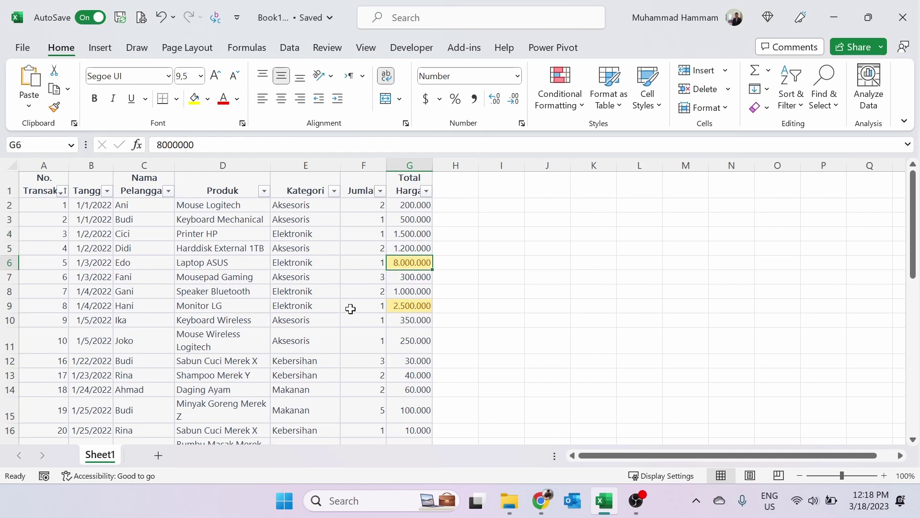
pyautogui.click(413, 310)
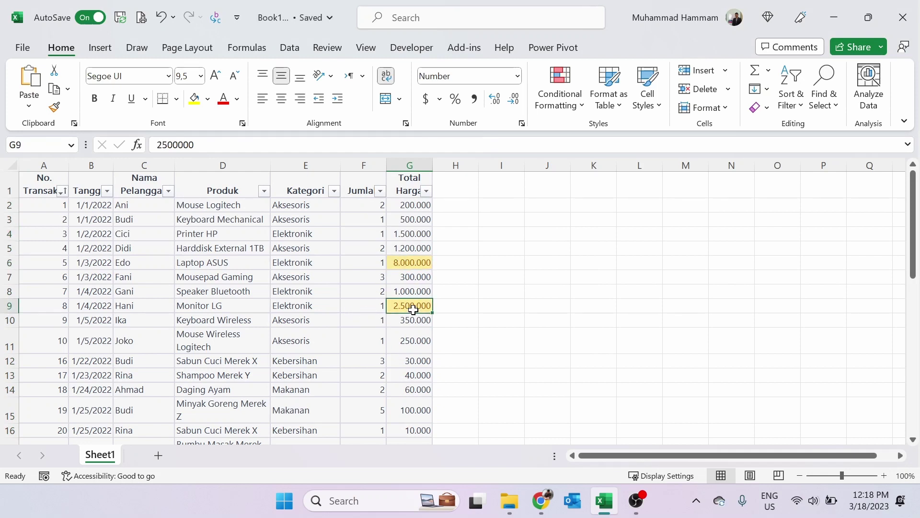
pyautogui.scroll(-6, 410, 316)
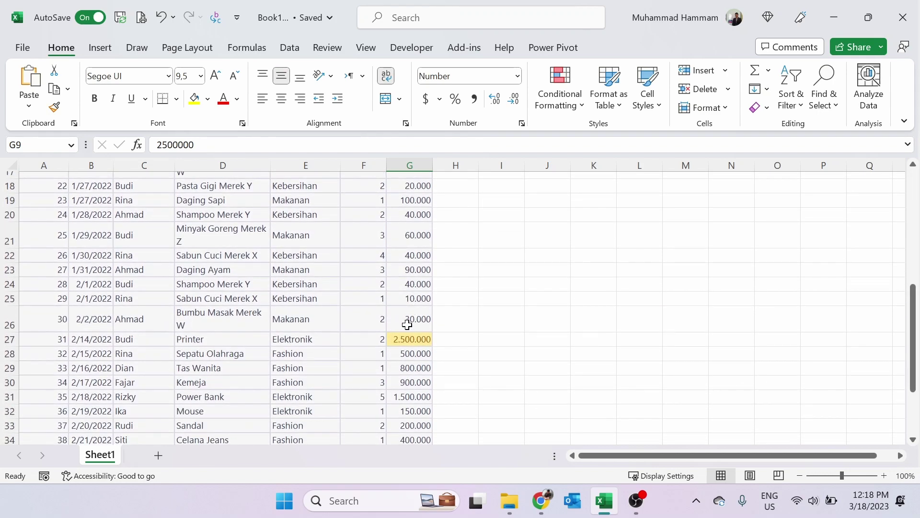
pyautogui.click(406, 339)
pyautogui.scroll(-2, 407, 345)
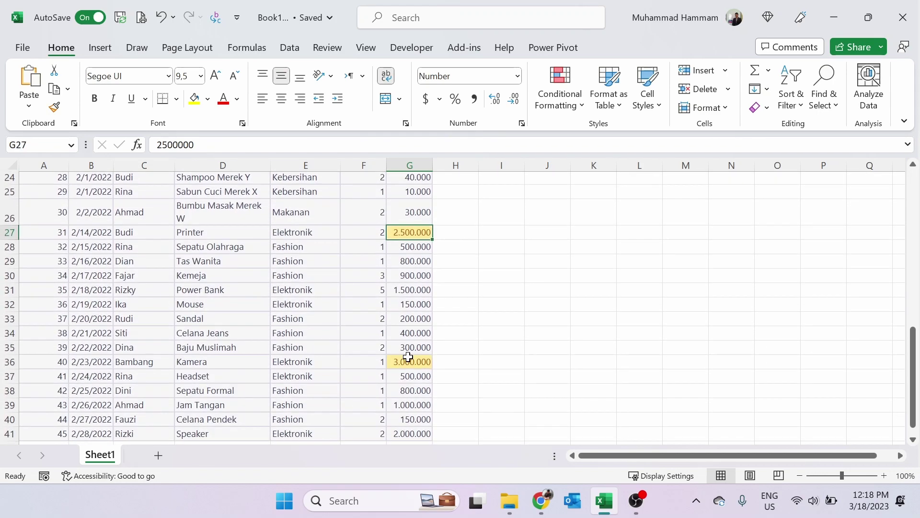
pyautogui.click(408, 357)
pyautogui.scroll(-3, 409, 361)
pyautogui.scroll(2, 408, 360)
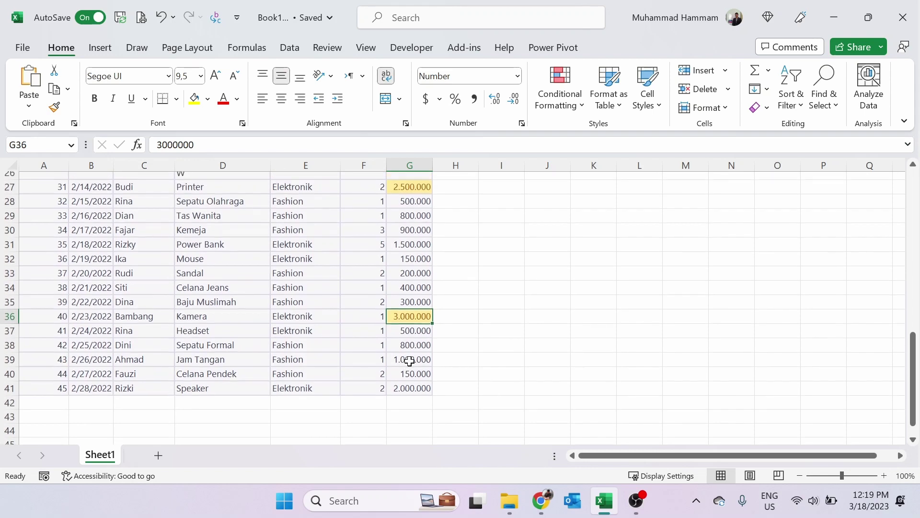
pyautogui.scroll(5, 408, 360)
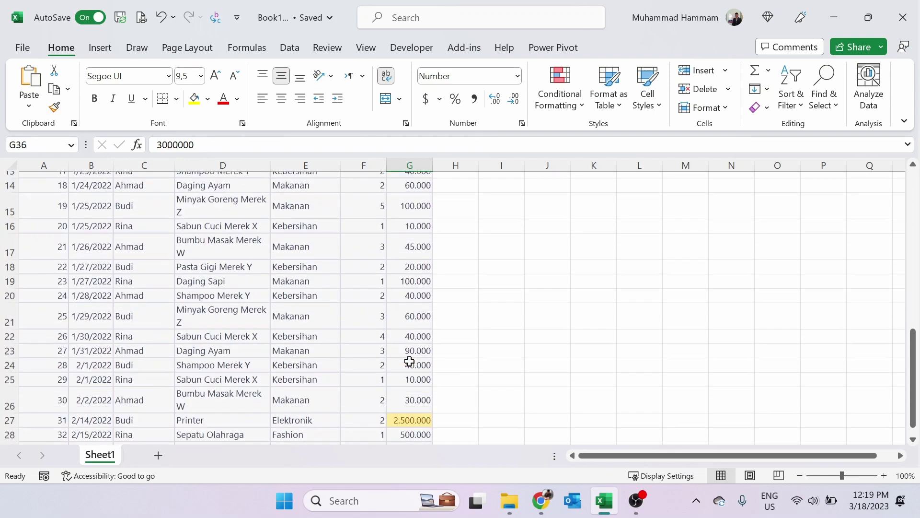
pyautogui.scroll(5, 409, 360)
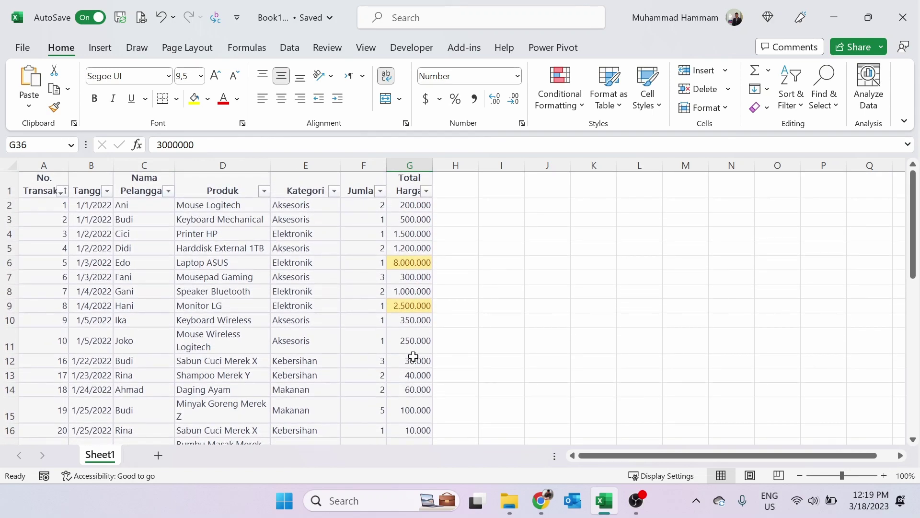
pyautogui.scroll(-7, 414, 356)
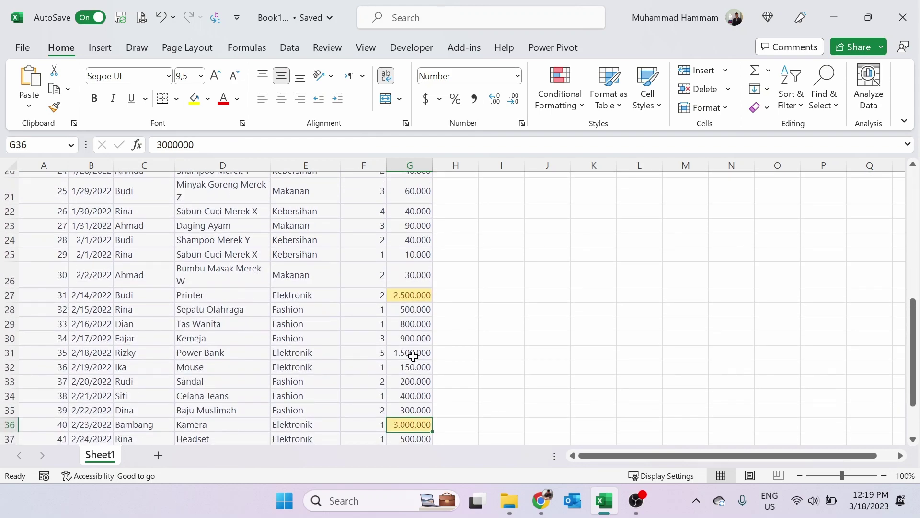
pyautogui.scroll(-2, 414, 356)
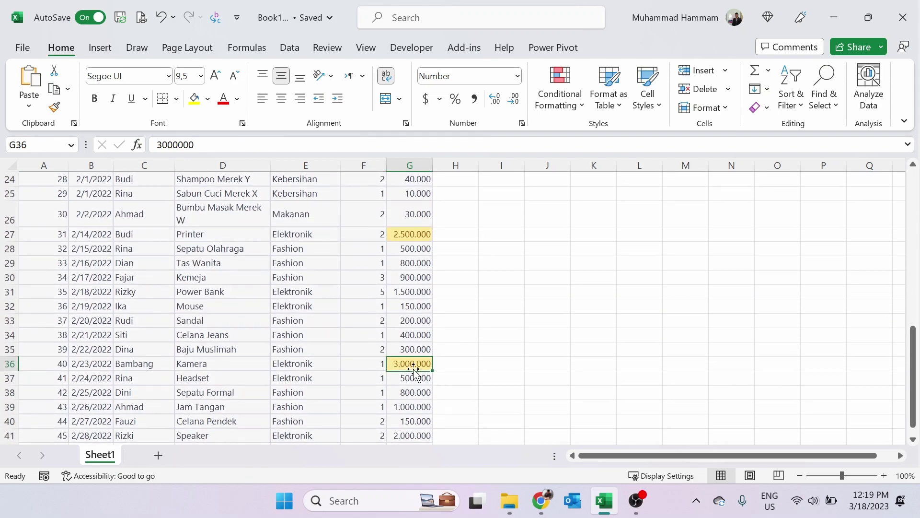
pyautogui.scroll(8, 414, 369)
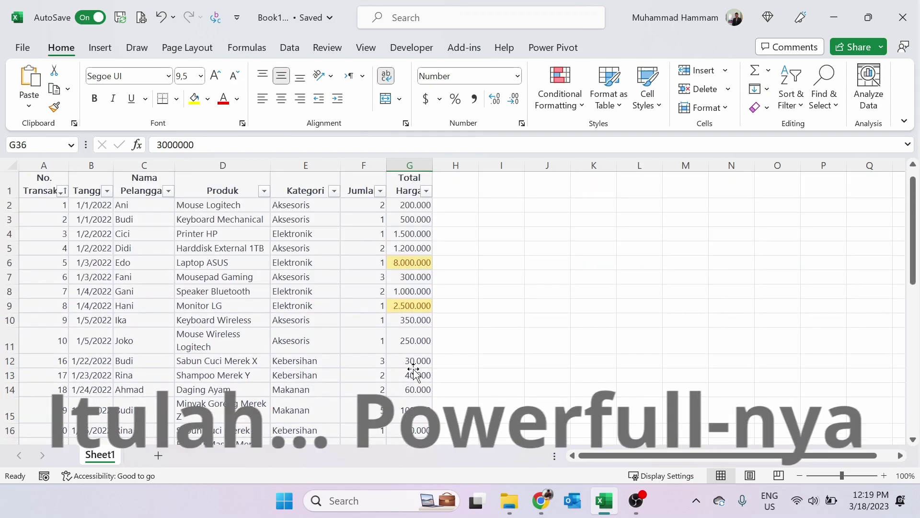
pyautogui.scroll(-1, 414, 372)
pyautogui.scroll(1, 415, 371)
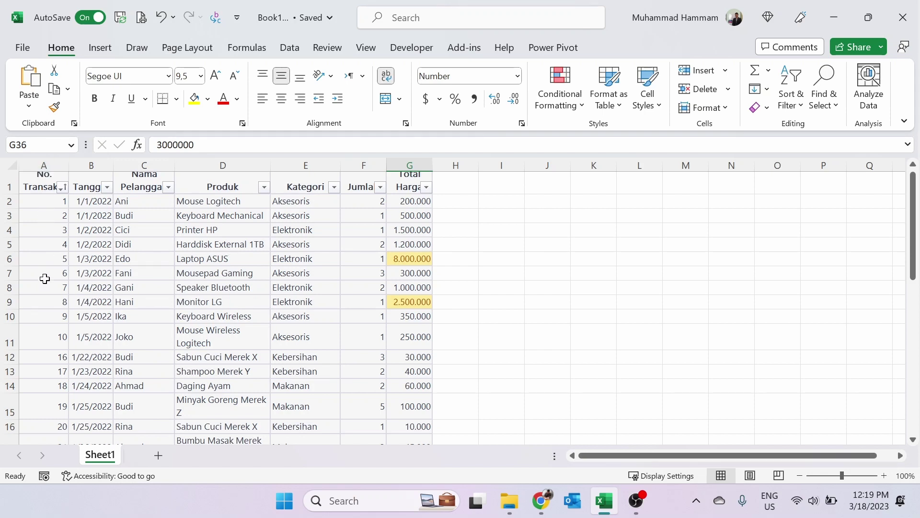
# Change the No. Transaksi value in cell A5 to 3.
pyautogui.click(46, 246)
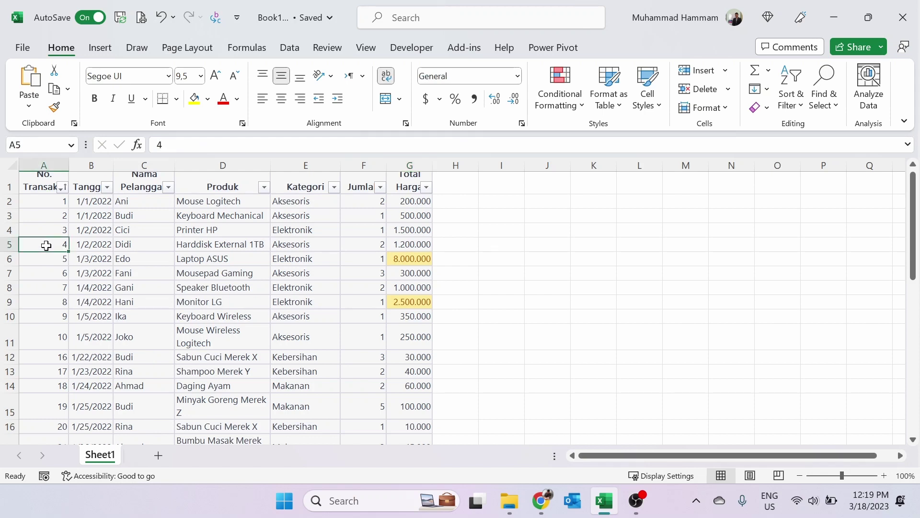
pyautogui.write('3')
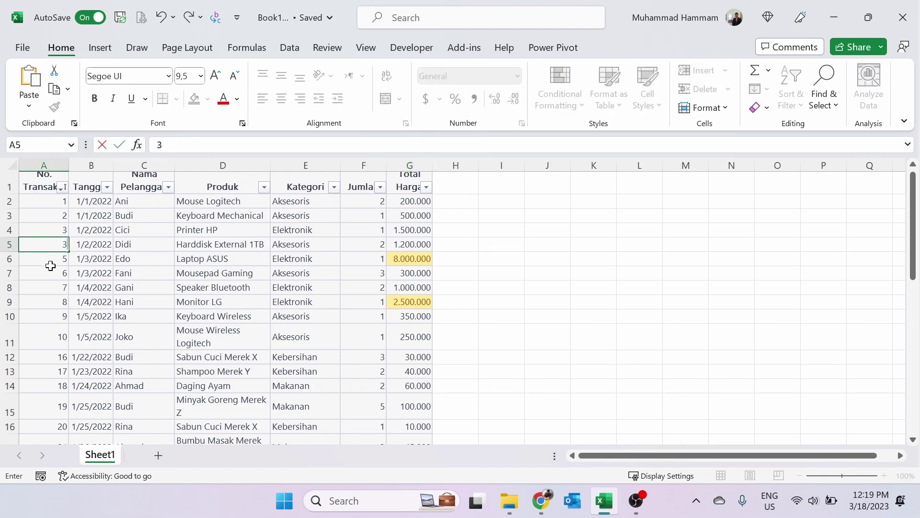
pyautogui.press('Return')
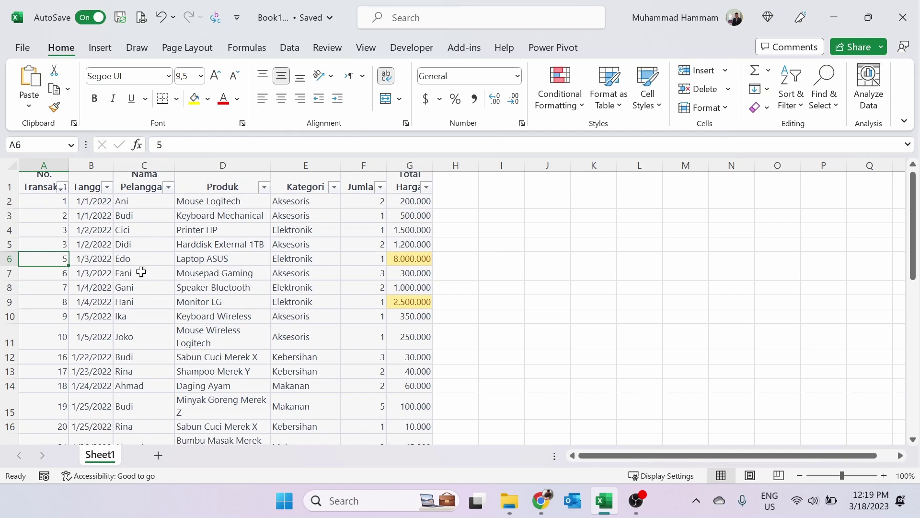
# Start a new conditional formatting rule on the No. Transaksi column that formats only duplicate values.
pyautogui.click(46, 163)
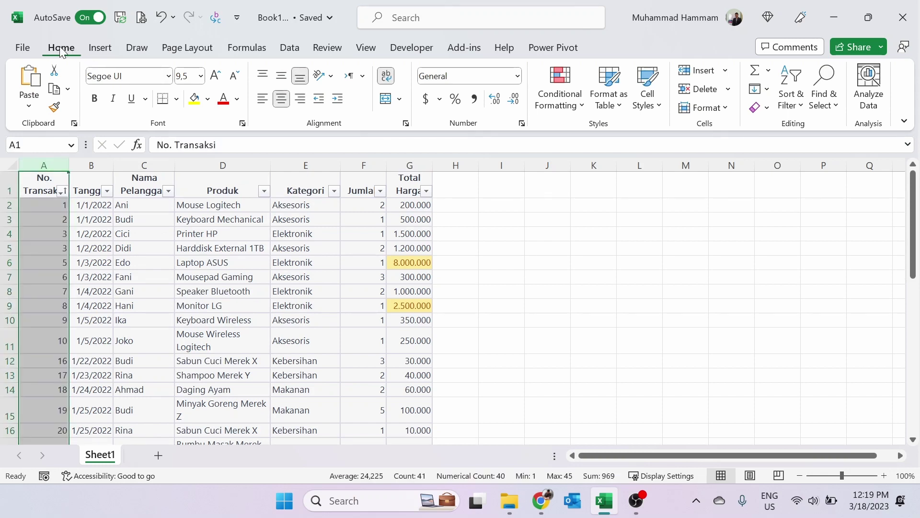
pyautogui.click(567, 107)
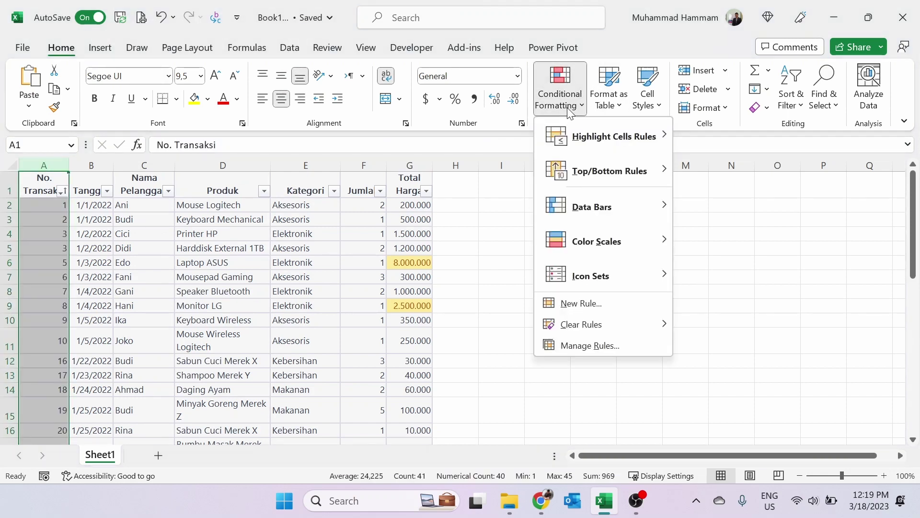
pyautogui.click(596, 305)
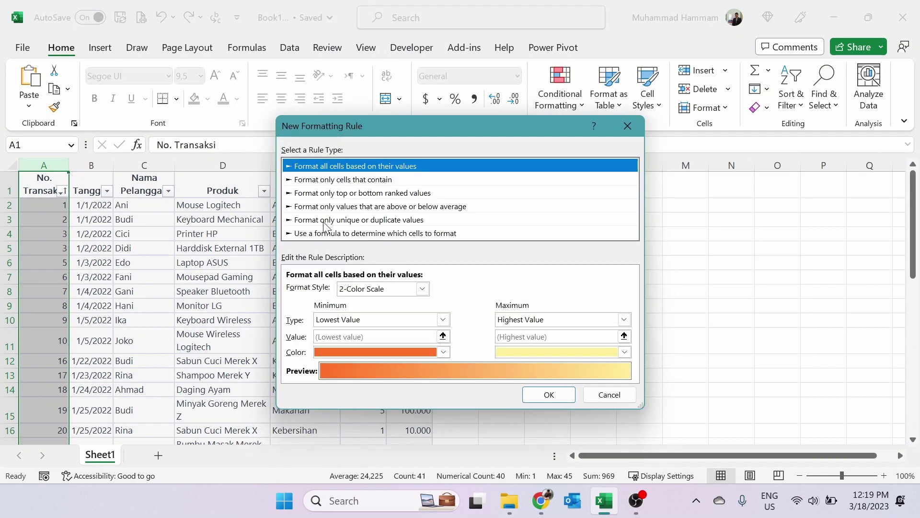
pyautogui.click(290, 222)
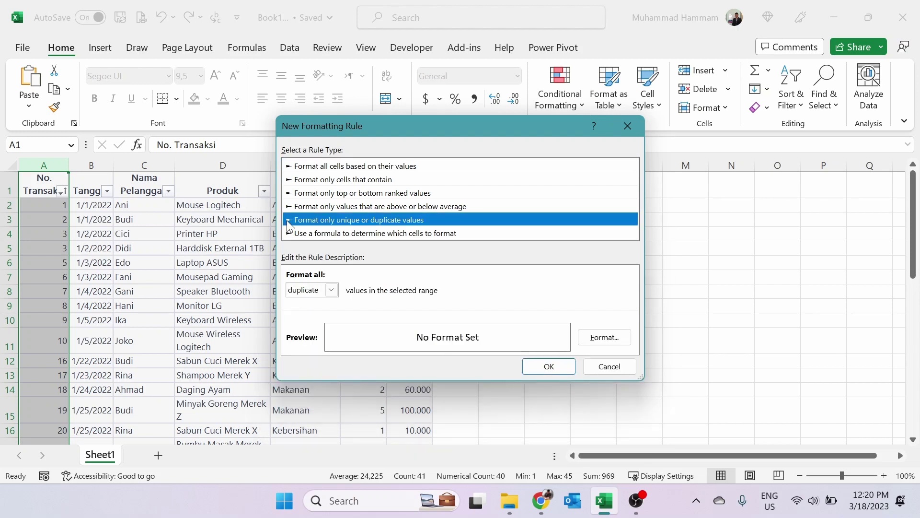
pyautogui.click(336, 293)
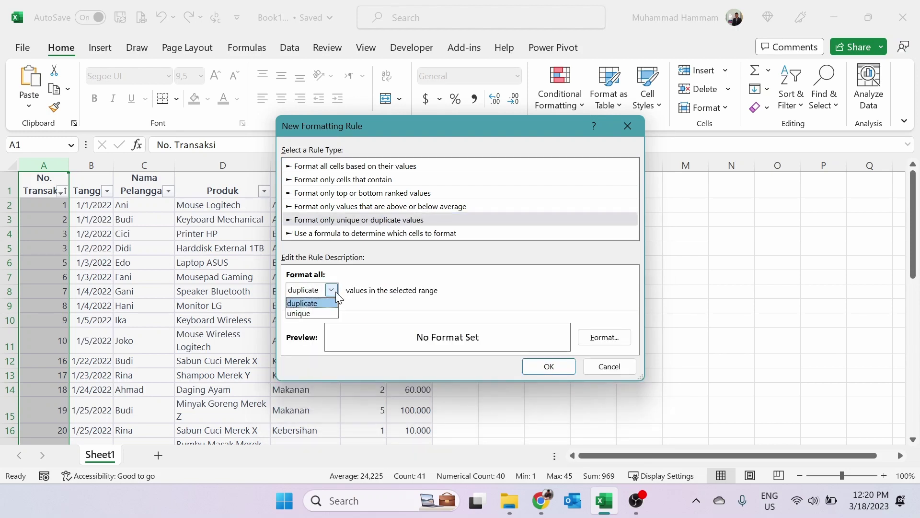
pyautogui.click(336, 293)
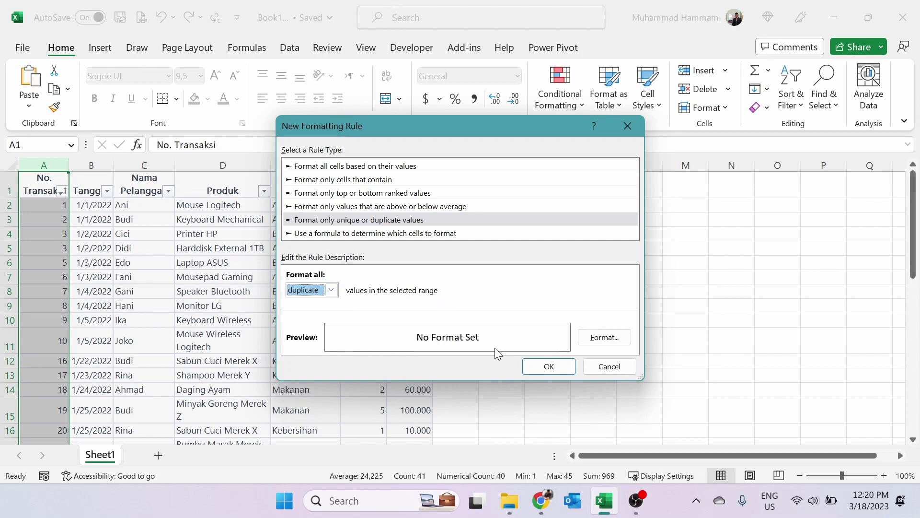
# Give the duplicate-values rule a blue background fill and apply it to the column.
pyautogui.click(606, 339)
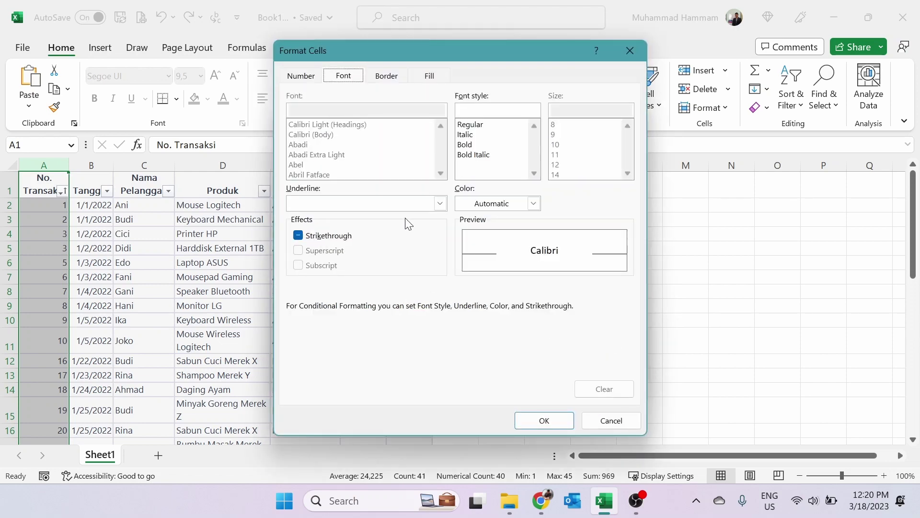
pyautogui.click(424, 76)
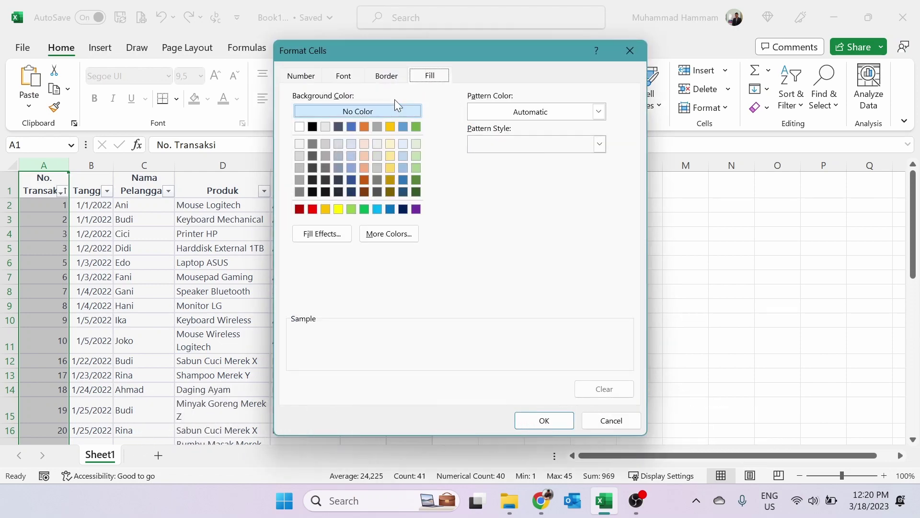
pyautogui.click(351, 127)
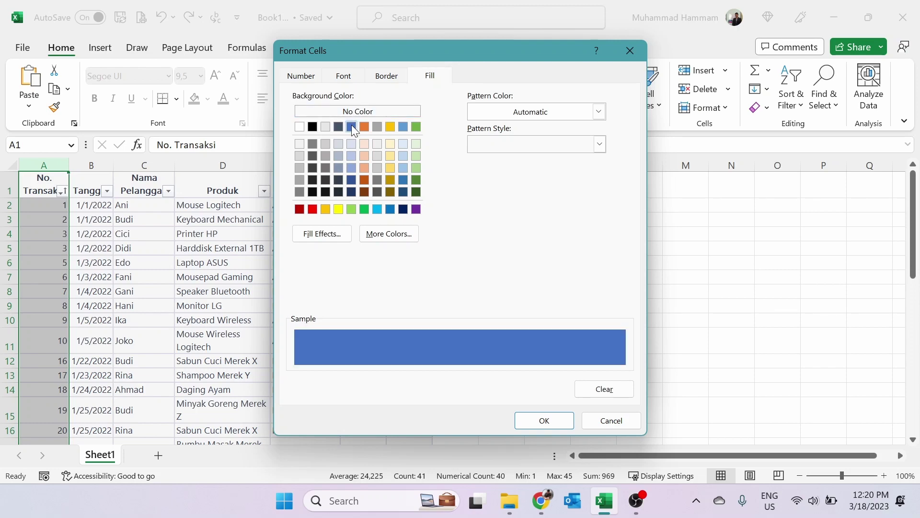
pyautogui.click(544, 427)
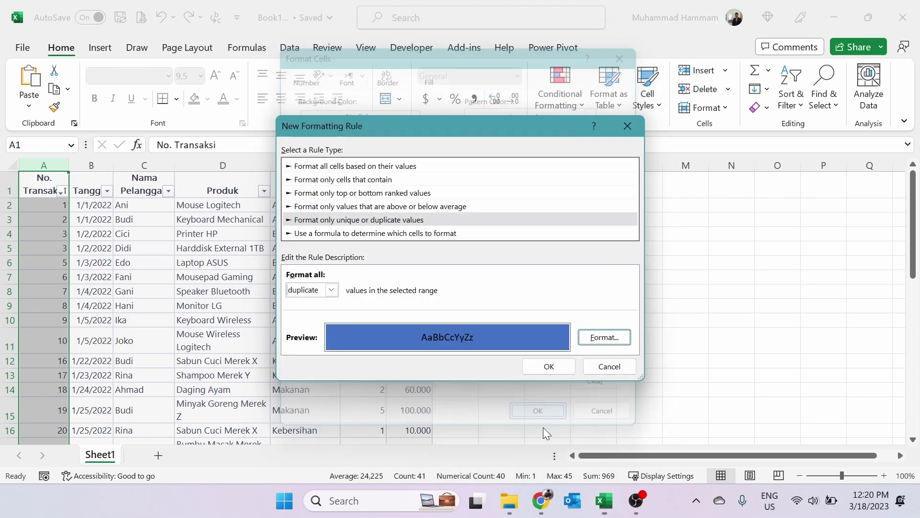
pyautogui.click(549, 365)
# Look through the No. Transaksi column for cells marked as duplicates.
pyautogui.click(158, 250)
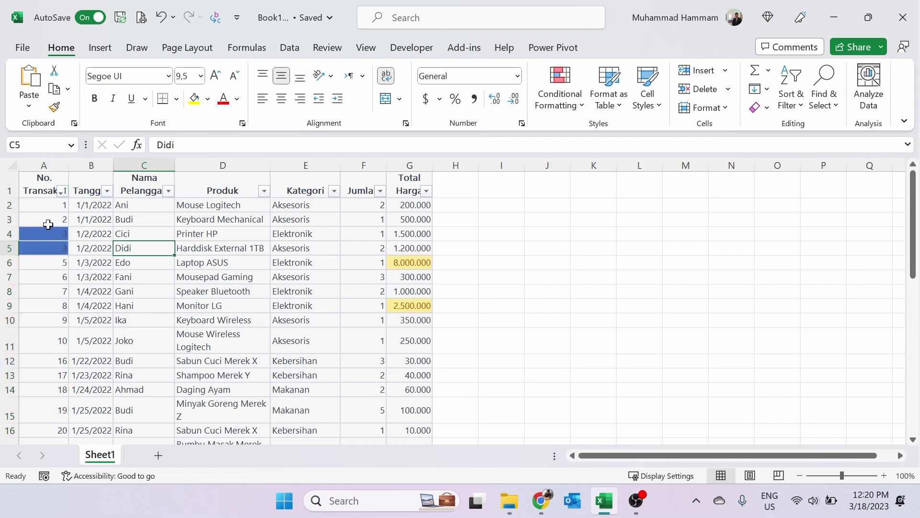
pyautogui.scroll(-5, 48, 224)
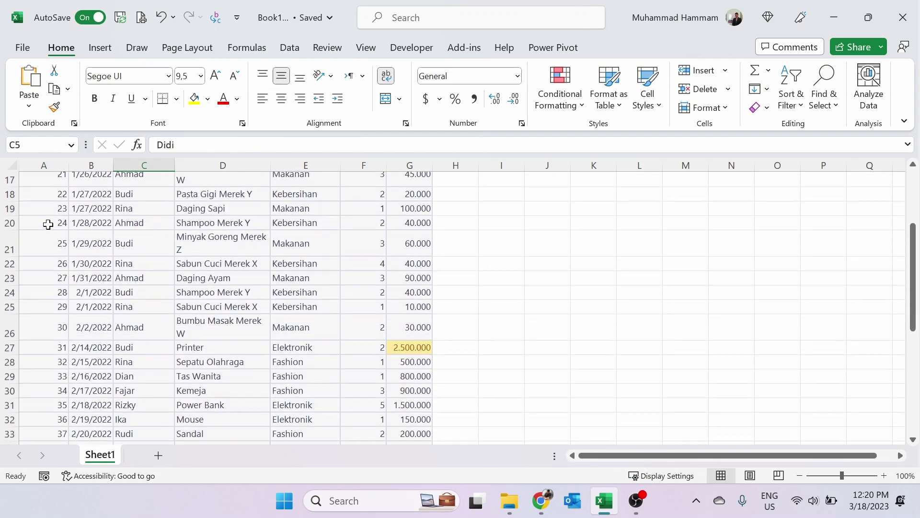
pyautogui.scroll(-4, 48, 224)
pyautogui.scroll(9, 48, 224)
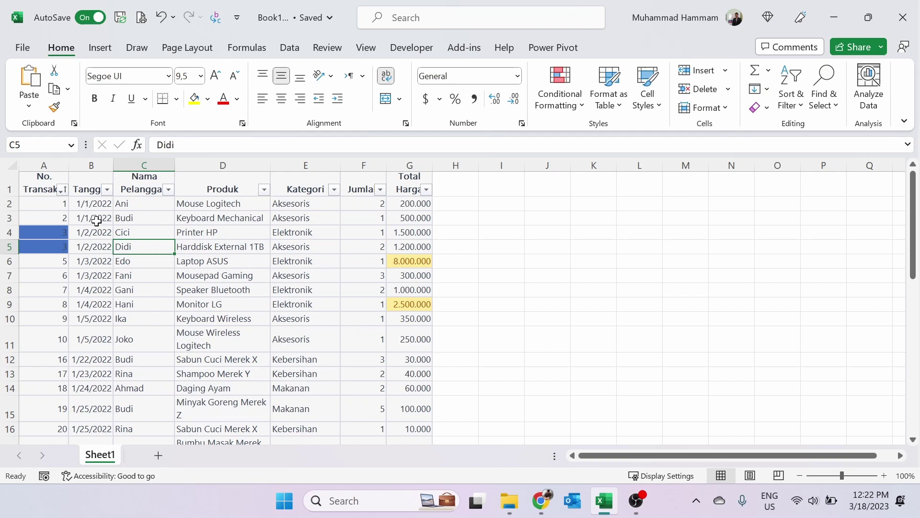
# Filter the Tanggal column to exclude February and show only the January 2022 transactions.
pyautogui.click(106, 190)
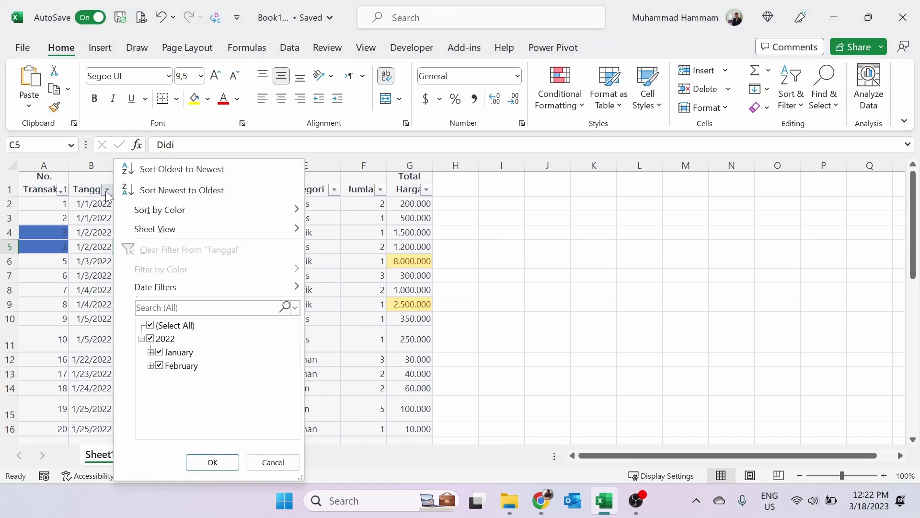
pyautogui.click(161, 367)
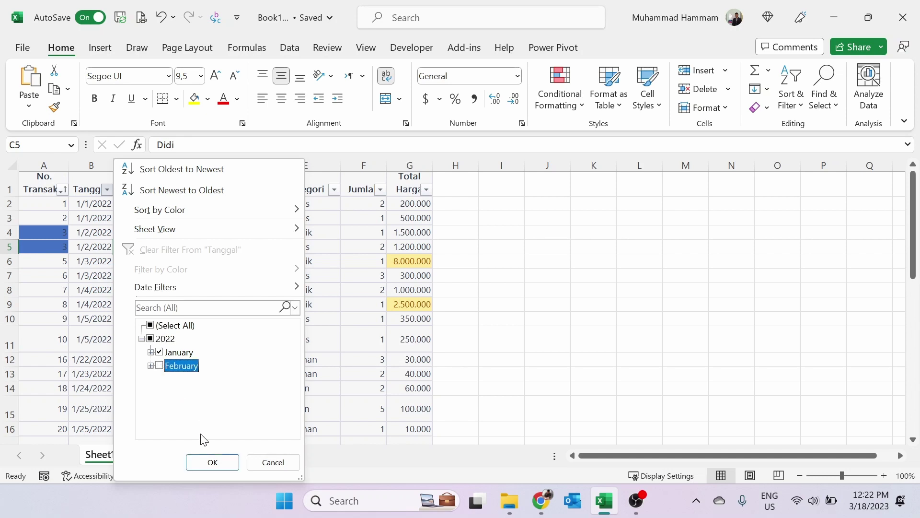
pyautogui.click(209, 462)
pyautogui.scroll(-2, 134, 298)
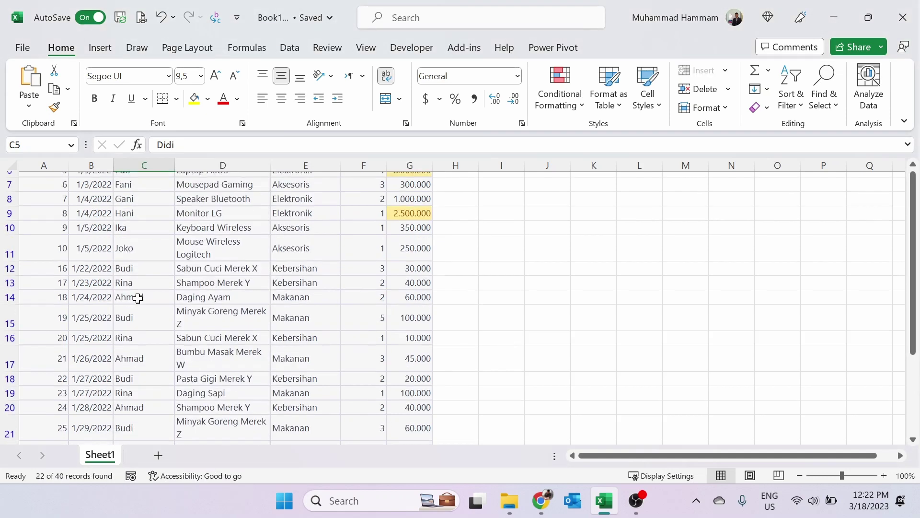
pyautogui.scroll(-2, 137, 298)
pyautogui.scroll(4, 137, 298)
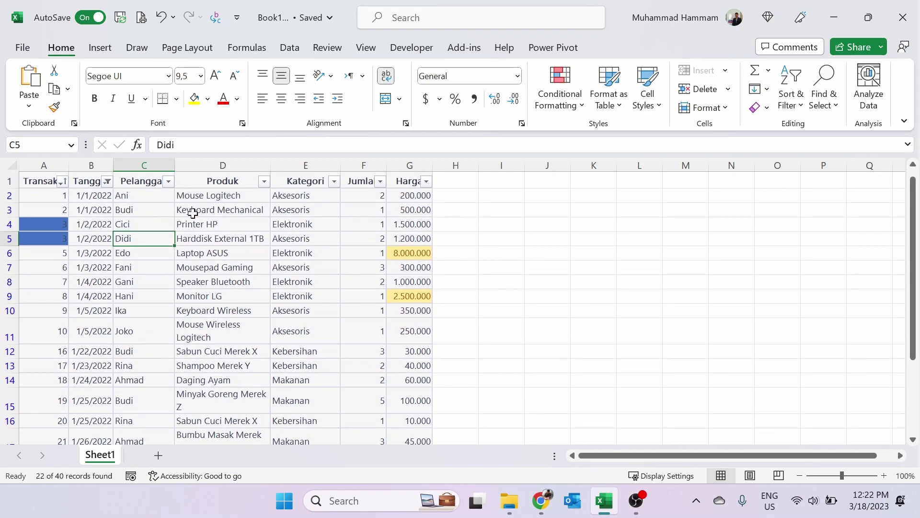
# Sort the filtered table by the Kategori column from A to Z.
pyautogui.click(311, 212)
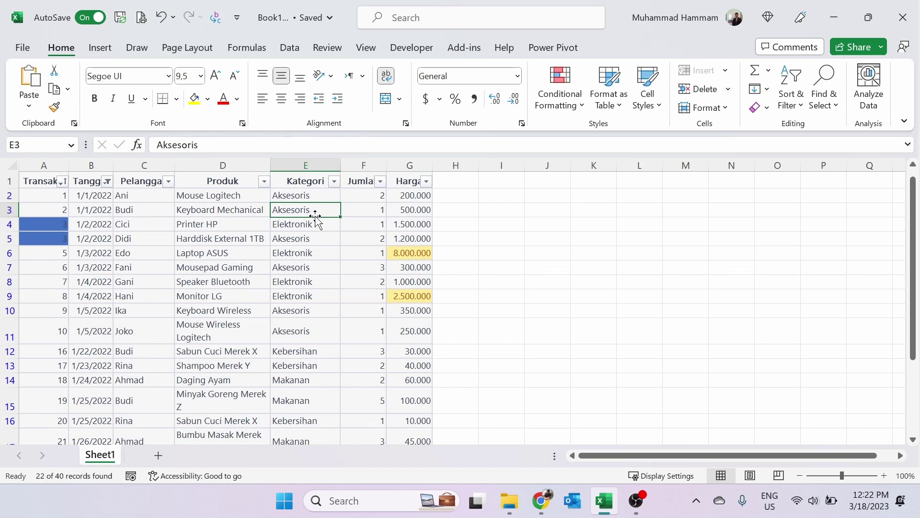
pyautogui.click(333, 186)
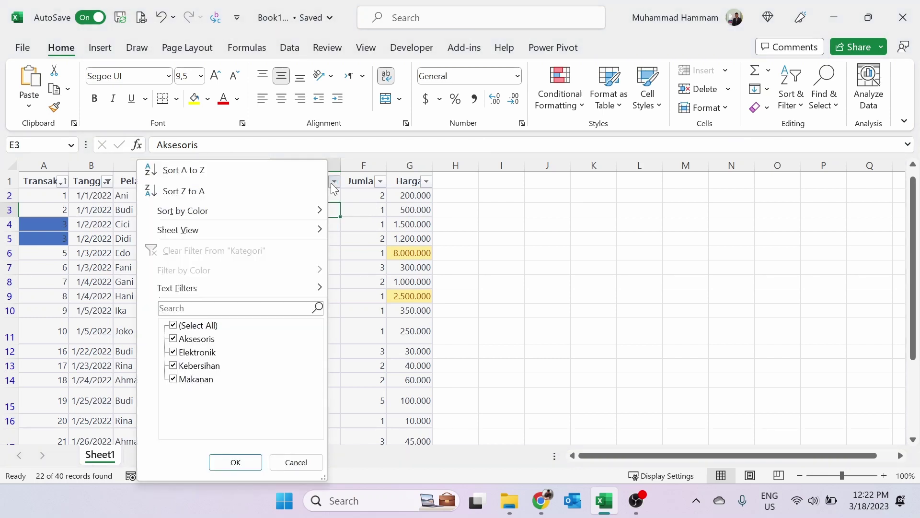
pyautogui.click(223, 171)
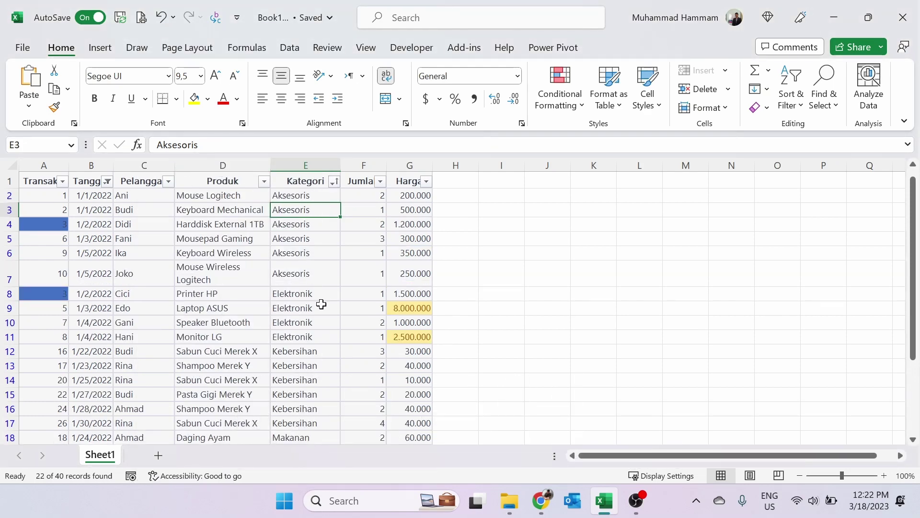
pyautogui.scroll(-4, 412, 248)
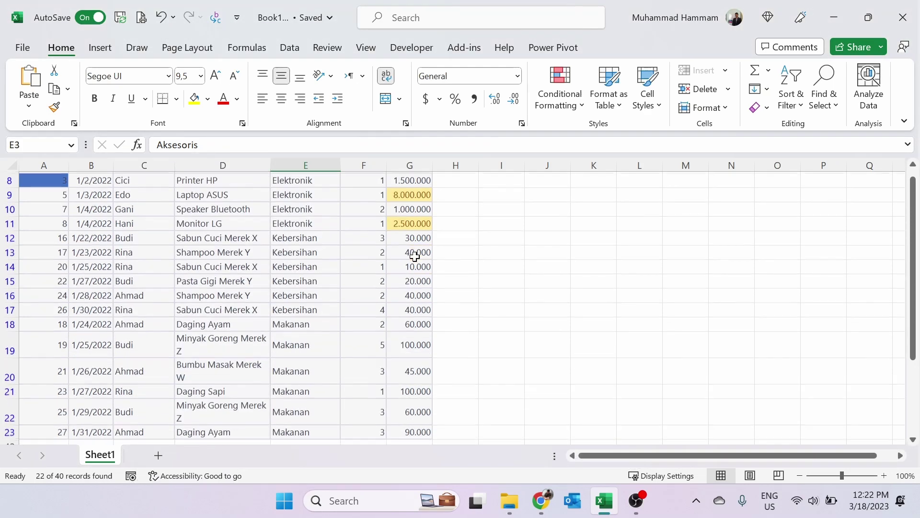
pyautogui.scroll(3, 414, 257)
pyautogui.scroll(1, 415, 257)
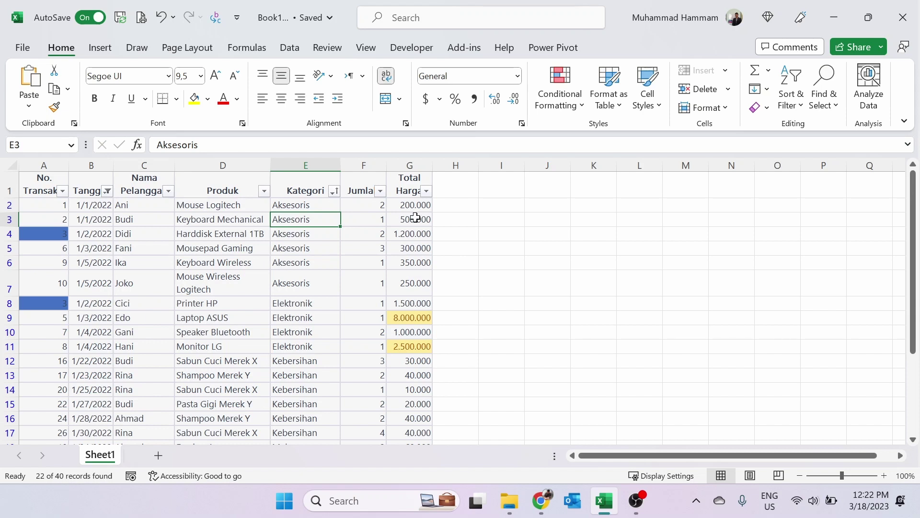
# Clear all conditional formatting rules from the entire sheet.
pyautogui.click(410, 164)
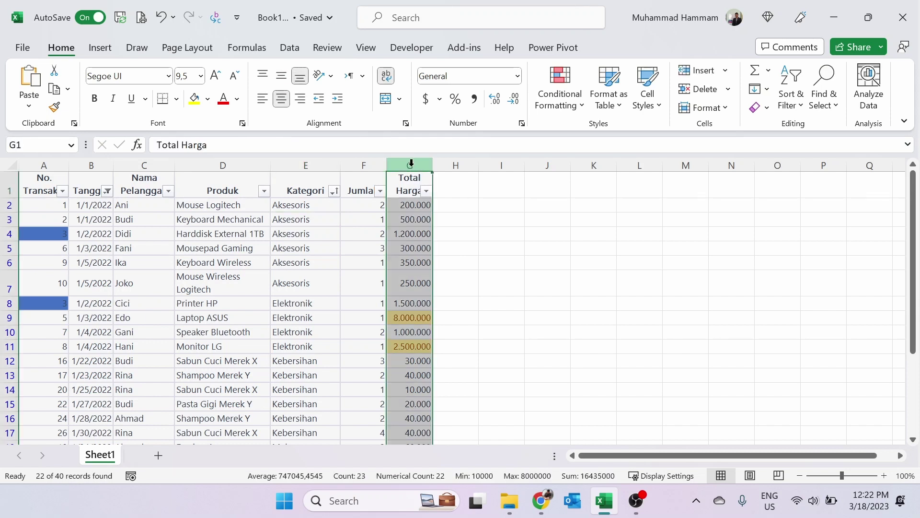
pyautogui.click(567, 106)
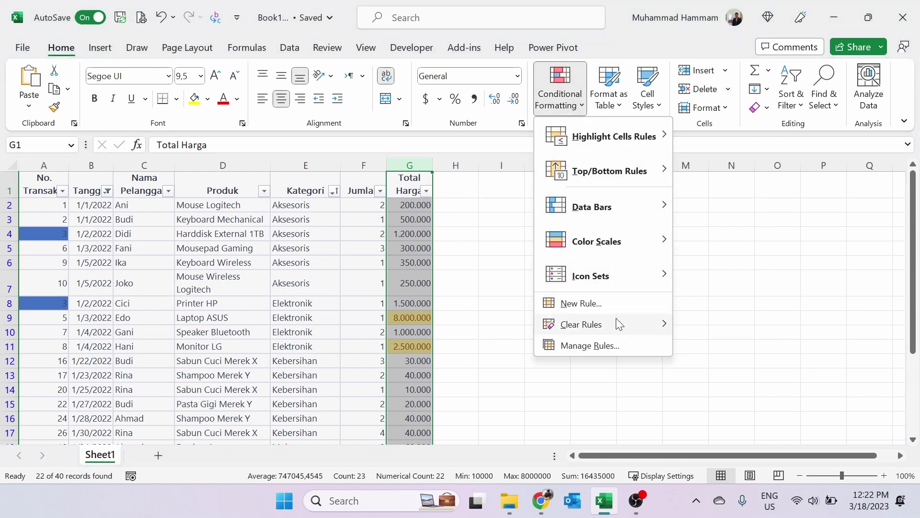
pyautogui.moveTo(618, 324)
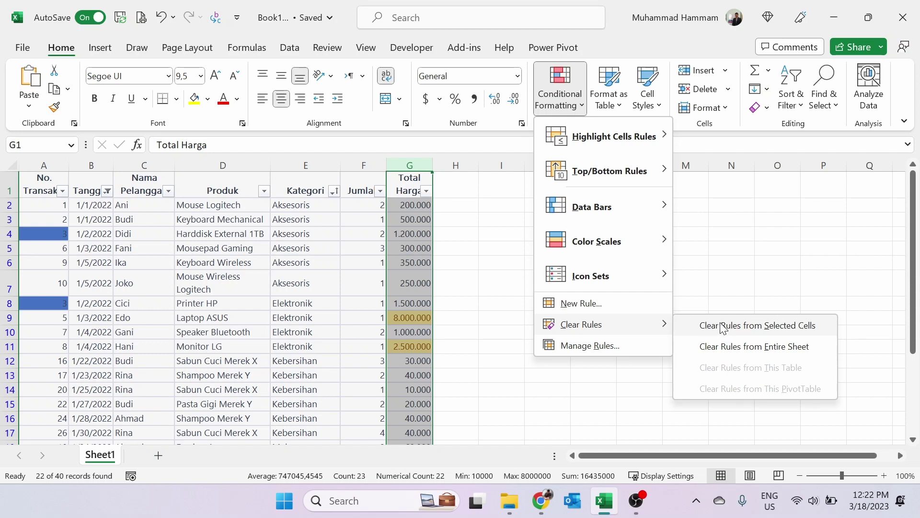
pyautogui.click(753, 351)
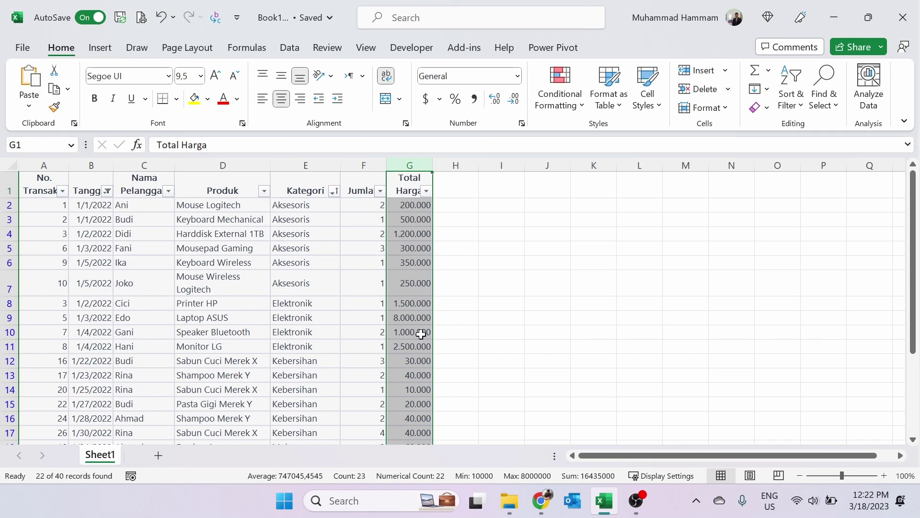
pyautogui.scroll(-3, 421, 334)
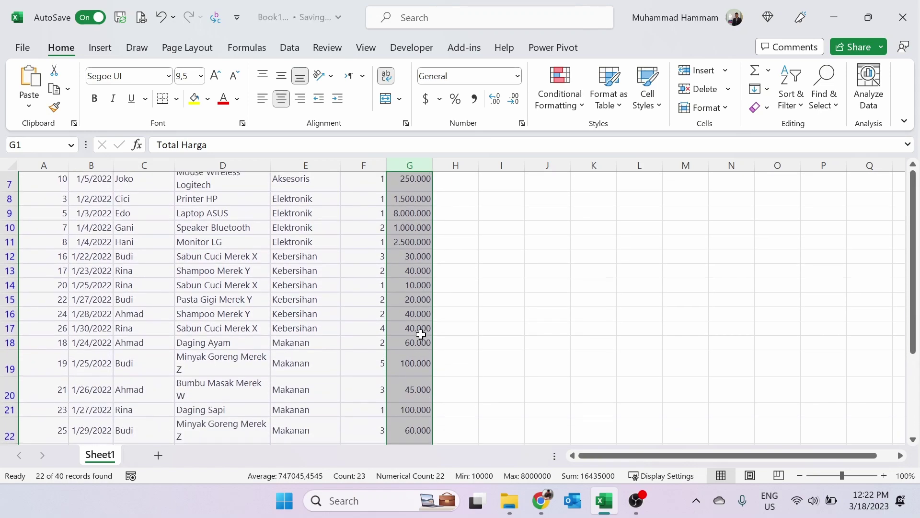
pyautogui.scroll(2, 420, 334)
pyautogui.scroll(-2, 421, 334)
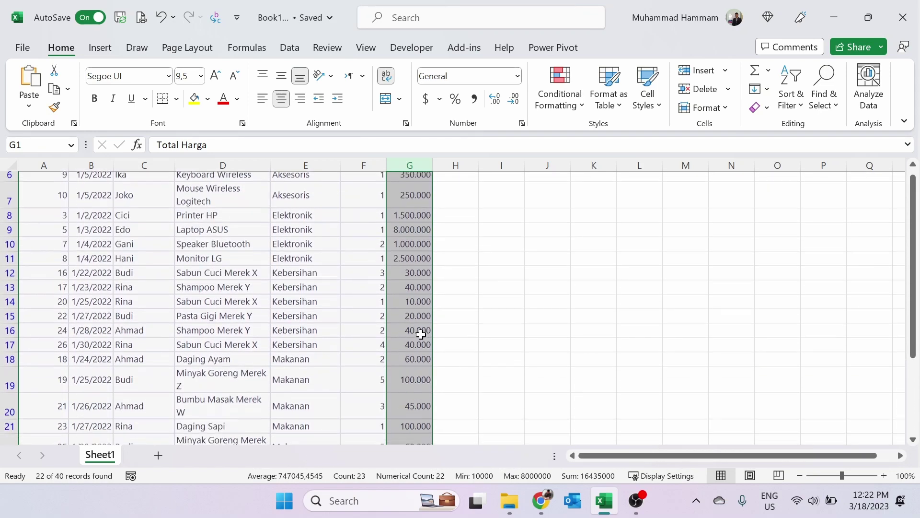
pyautogui.scroll(-1, 421, 334)
pyautogui.scroll(3, 421, 334)
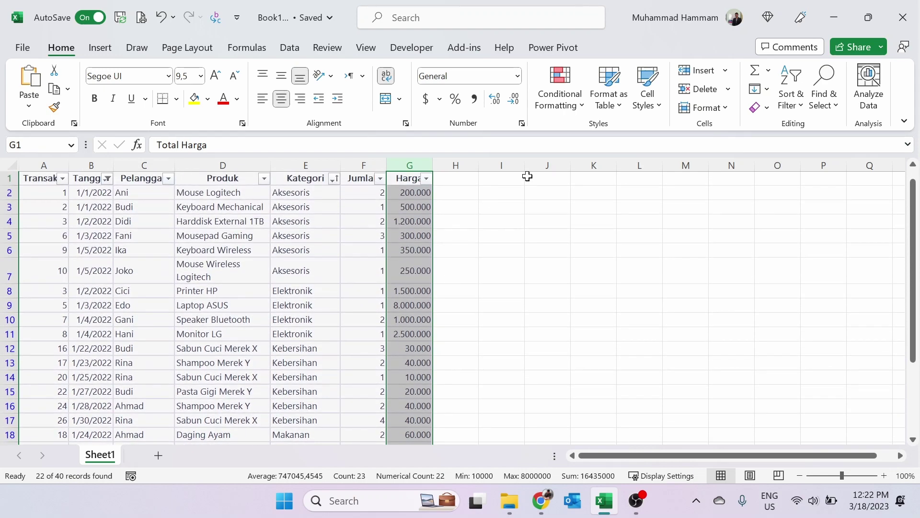
# Highlight Total Harga column cells greater than 1000000 with Light Red Fill with Dark Red Text.
pyautogui.click(559, 97)
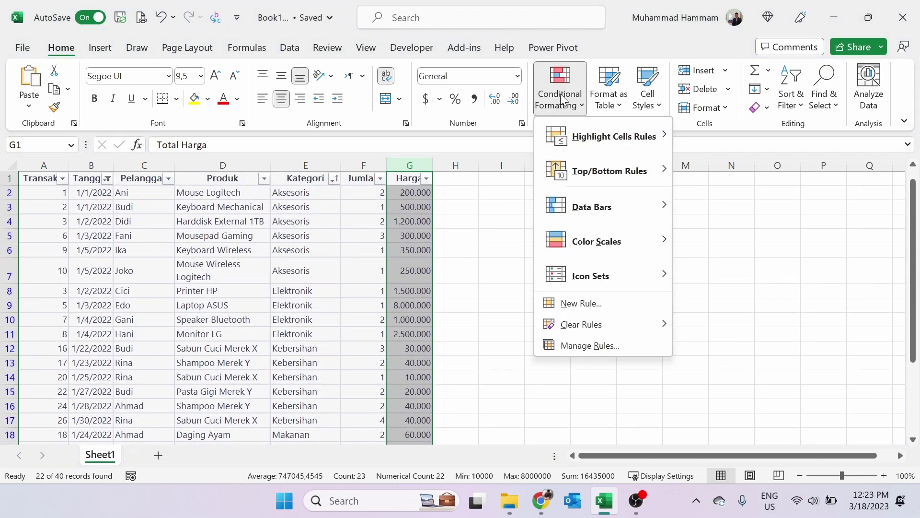
pyautogui.moveTo(605, 155)
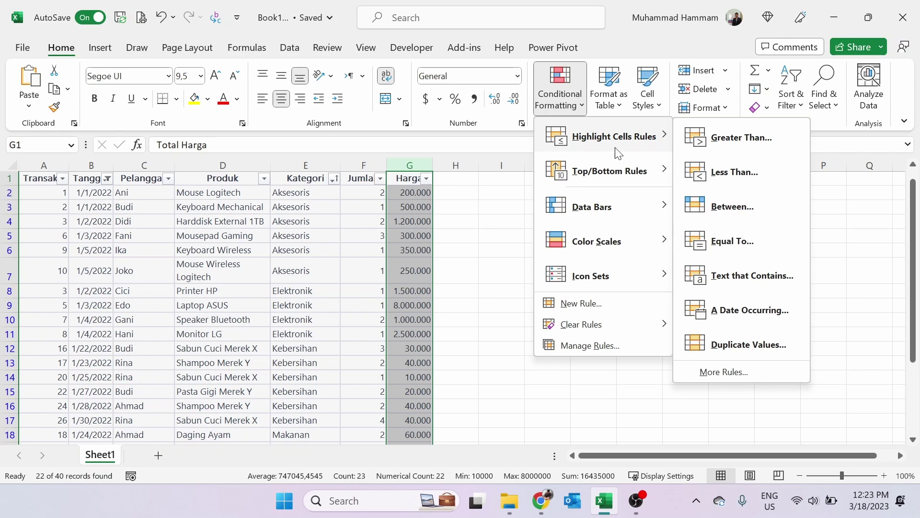
pyautogui.click(742, 138)
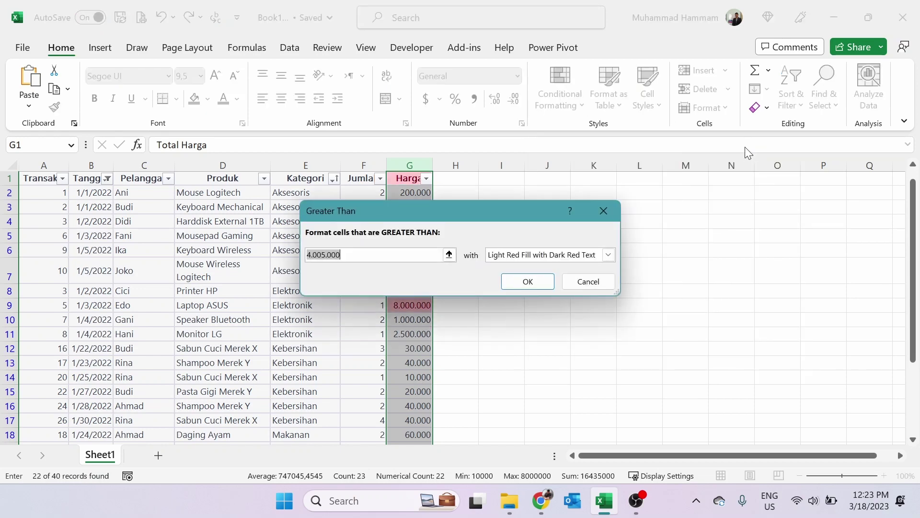
pyautogui.write('1')
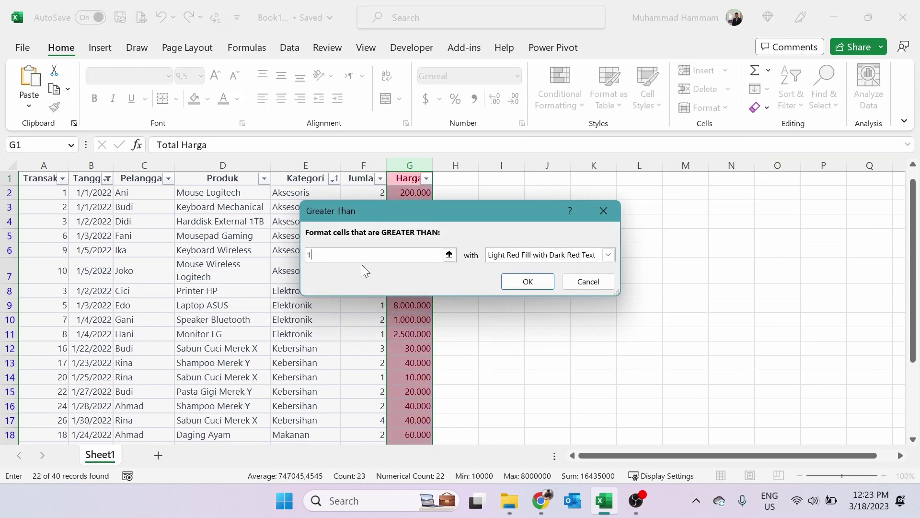
pyautogui.write('000000')
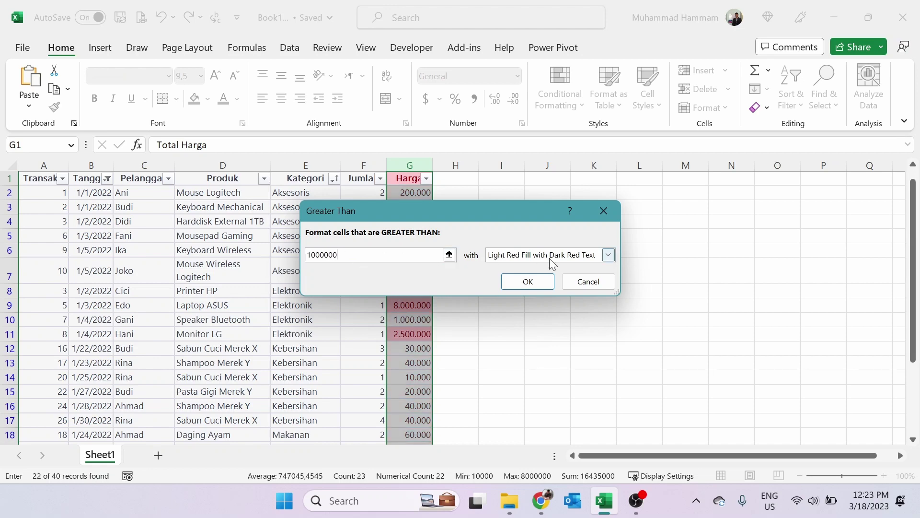
pyautogui.click(547, 284)
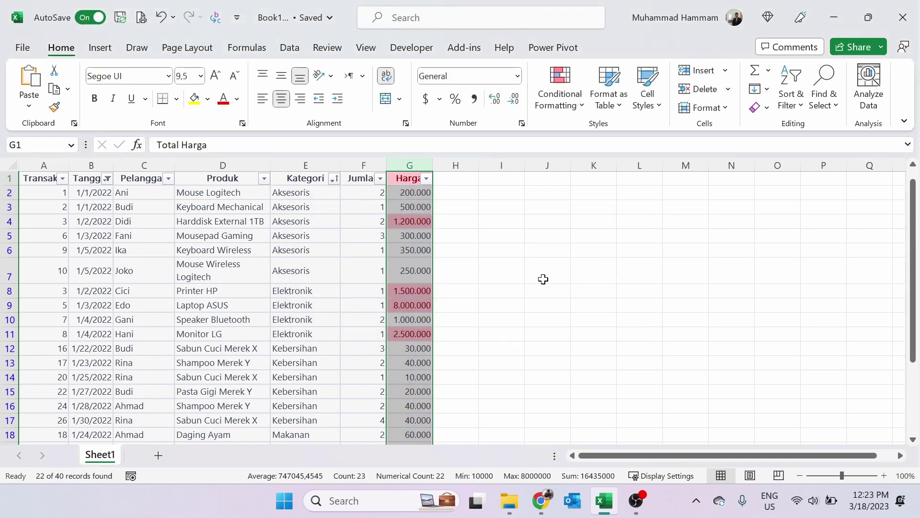
# Examine which Total Harga cells are highlighted, and check how the cell holding exactly 1.000.000 is treated.
pyautogui.click(308, 240)
pyautogui.scroll(-3, 397, 325)
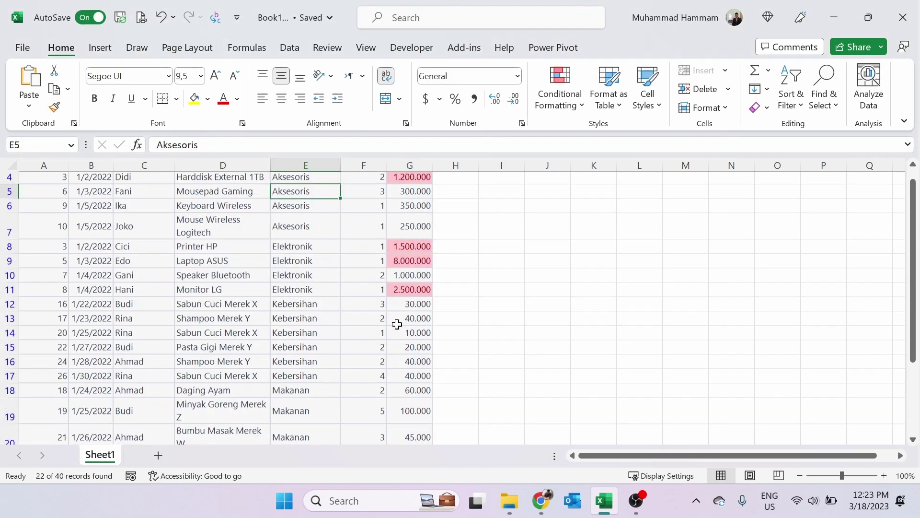
pyautogui.scroll(4, 397, 324)
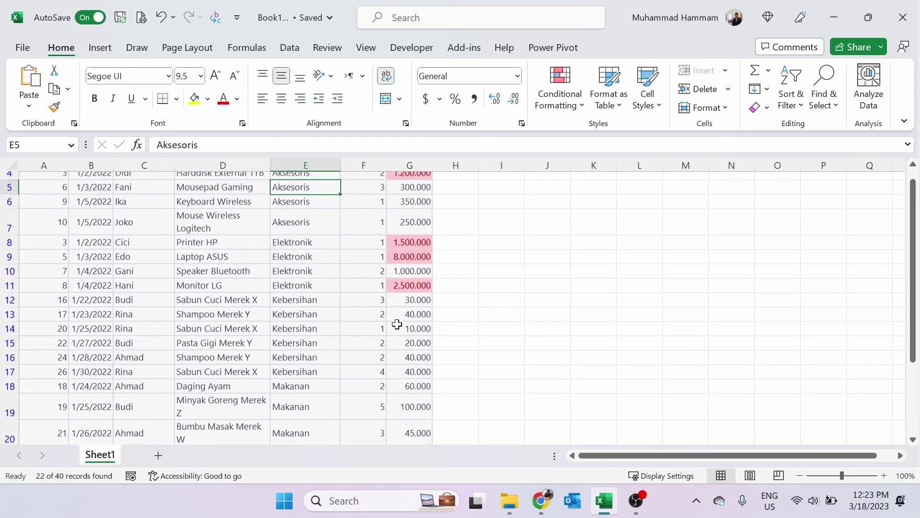
pyautogui.scroll(-1, 398, 325)
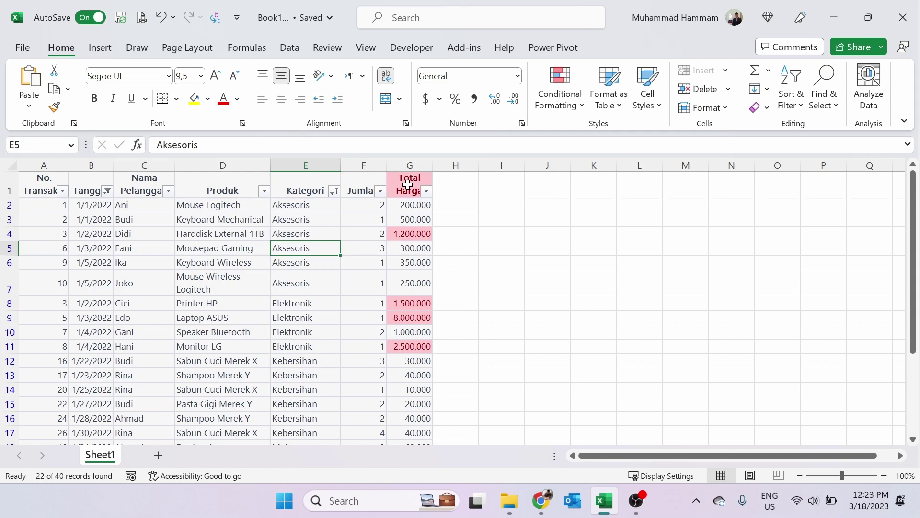
pyautogui.click(407, 185)
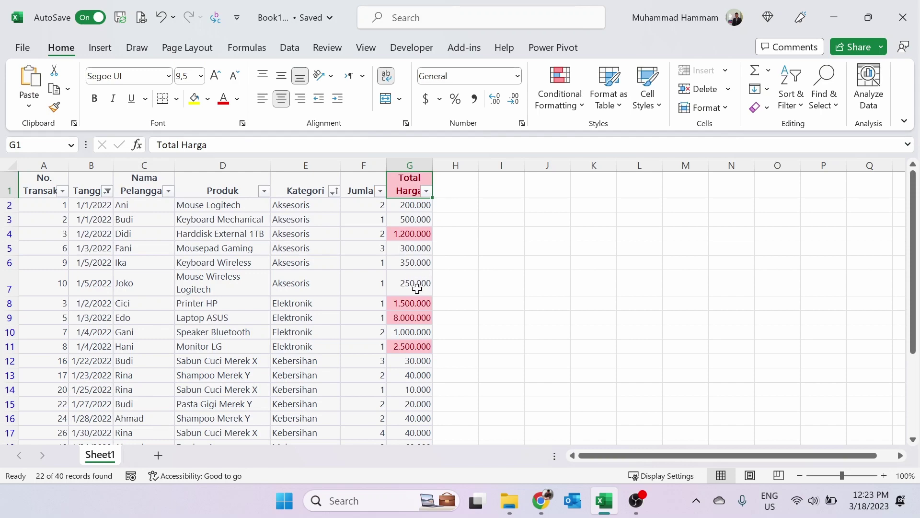
pyautogui.scroll(-1, 417, 288)
pyautogui.scroll(1, 417, 288)
pyautogui.scroll(-2, 417, 288)
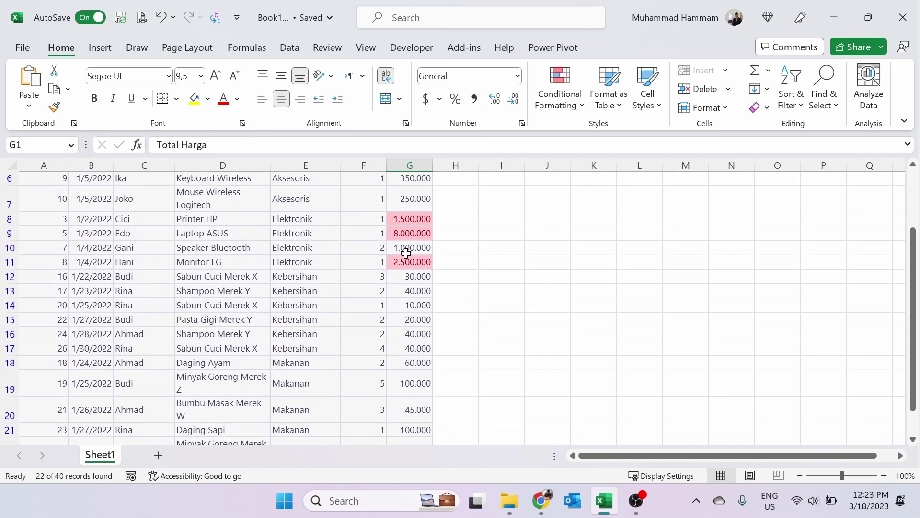
pyautogui.click(406, 252)
pyautogui.scroll(2, 407, 261)
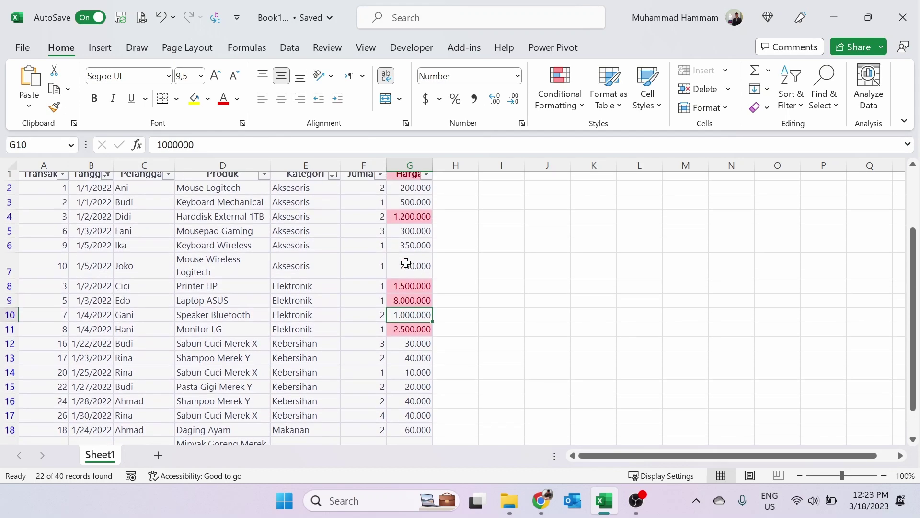
# Edit the Total Harga column's formatting rule so its condition is greater than or equal to 1000000, and apply it.
pyautogui.click(414, 162)
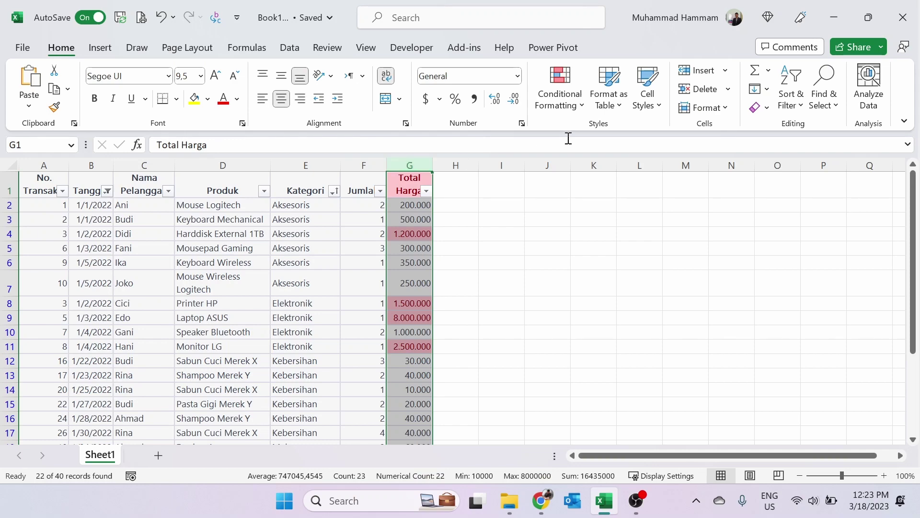
pyautogui.click(564, 106)
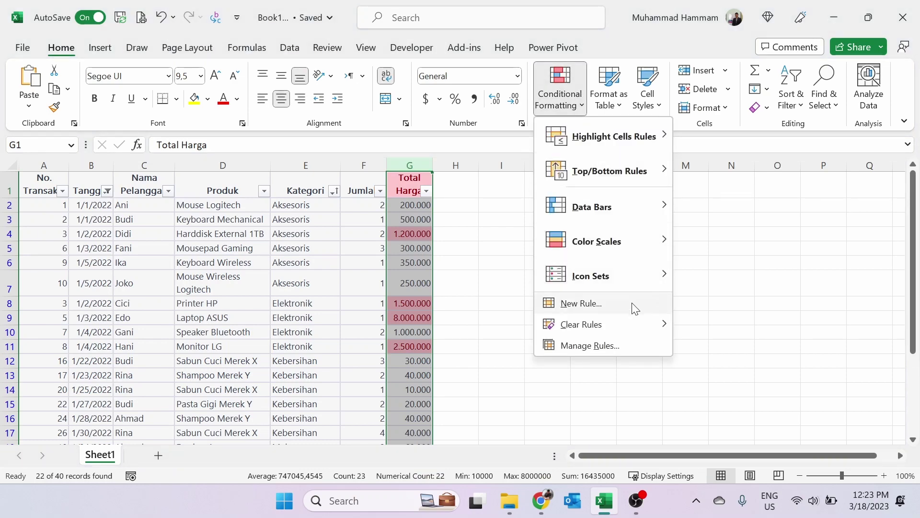
pyautogui.click(600, 350)
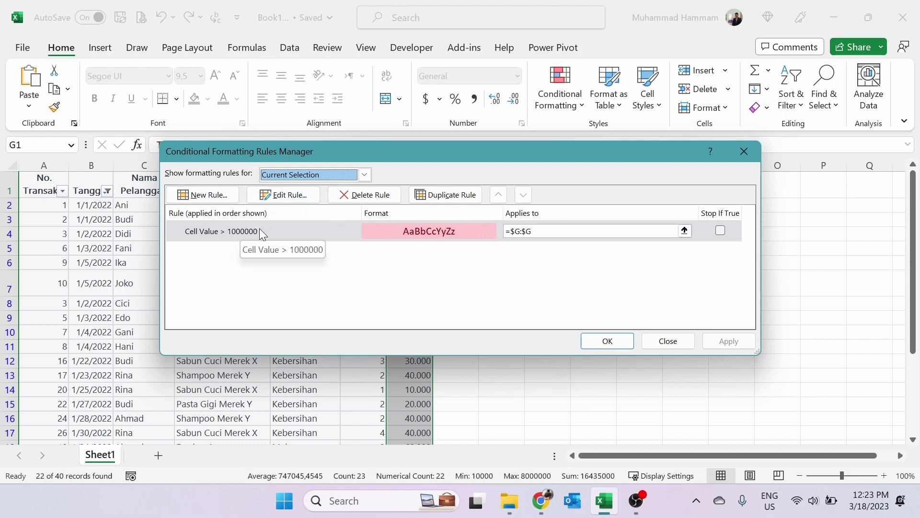
pyautogui.click(282, 198)
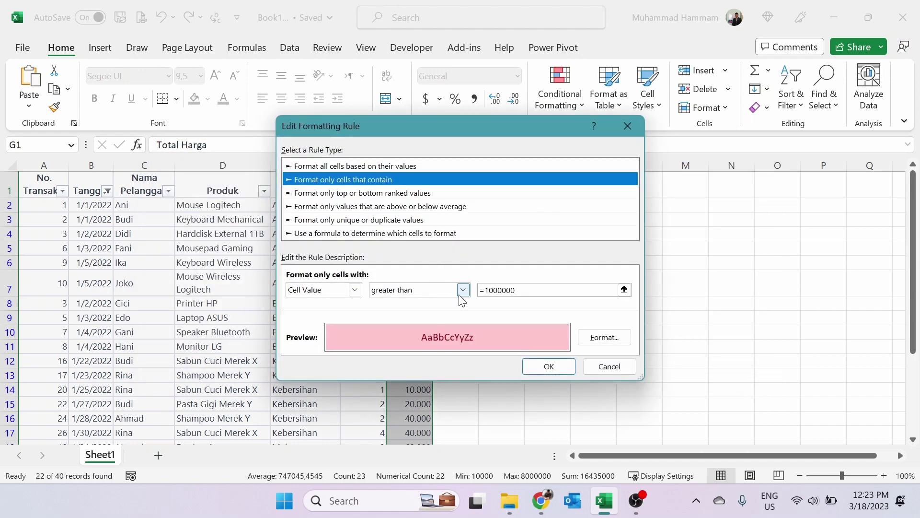
pyautogui.click(464, 291)
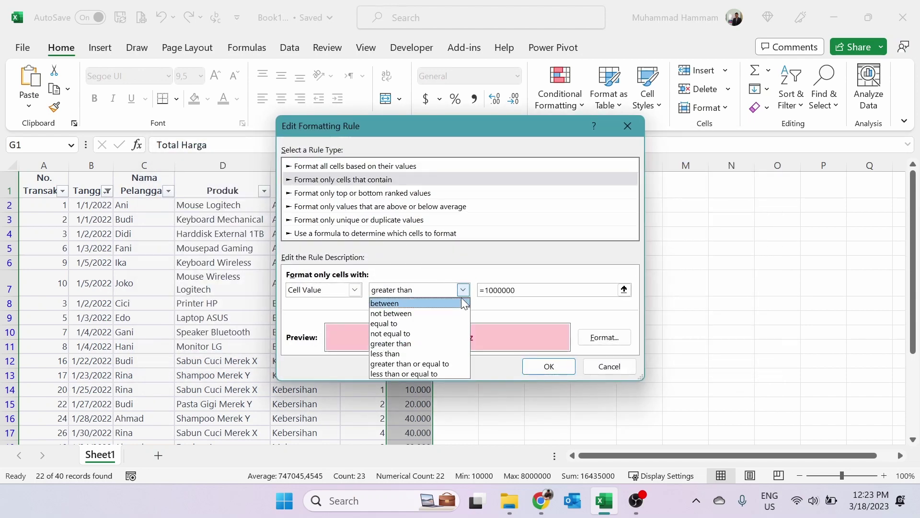
pyautogui.click(445, 365)
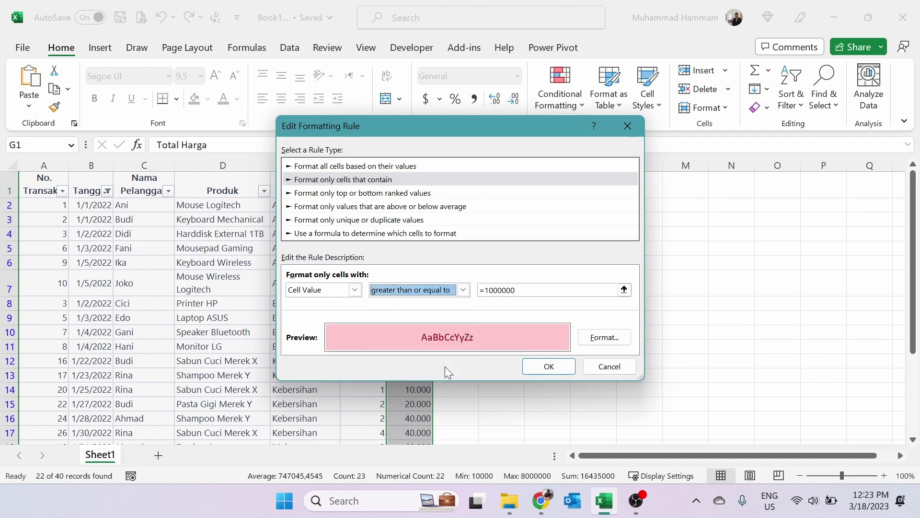
pyautogui.click(542, 368)
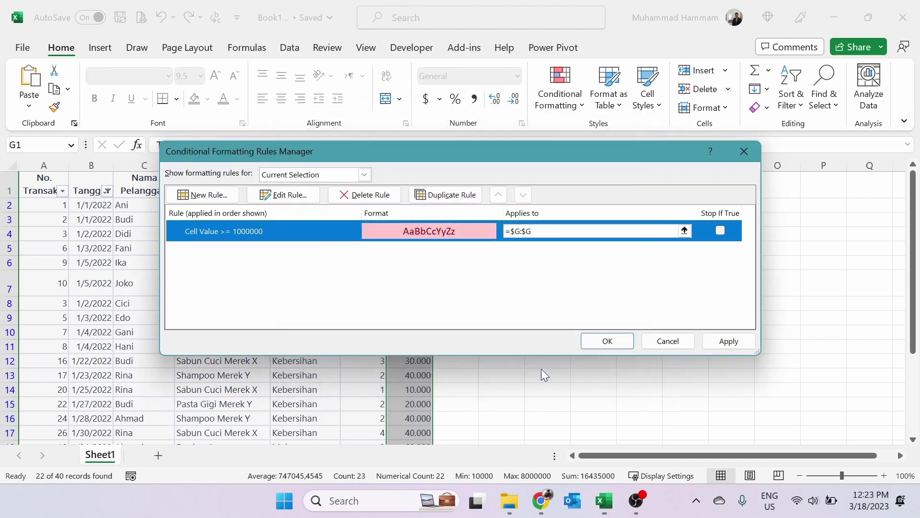
pyautogui.click(615, 340)
pyautogui.click(471, 265)
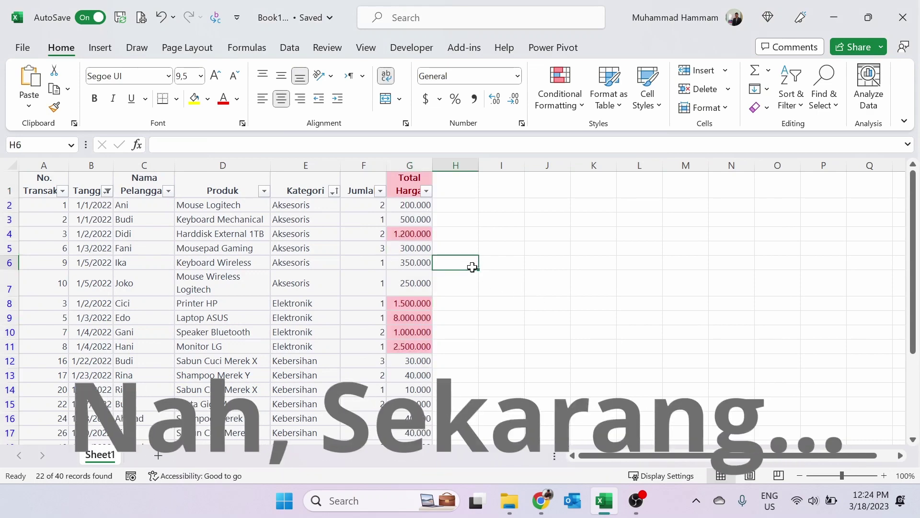
pyautogui.click(415, 332)
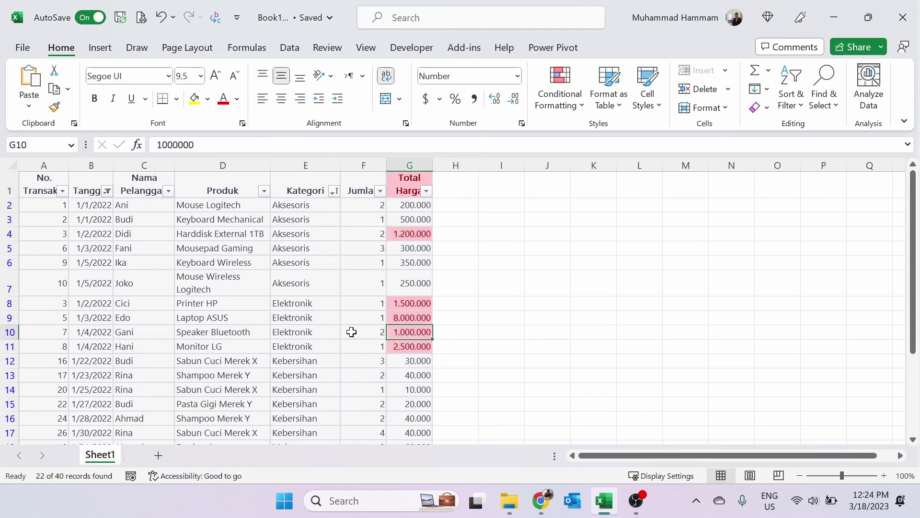